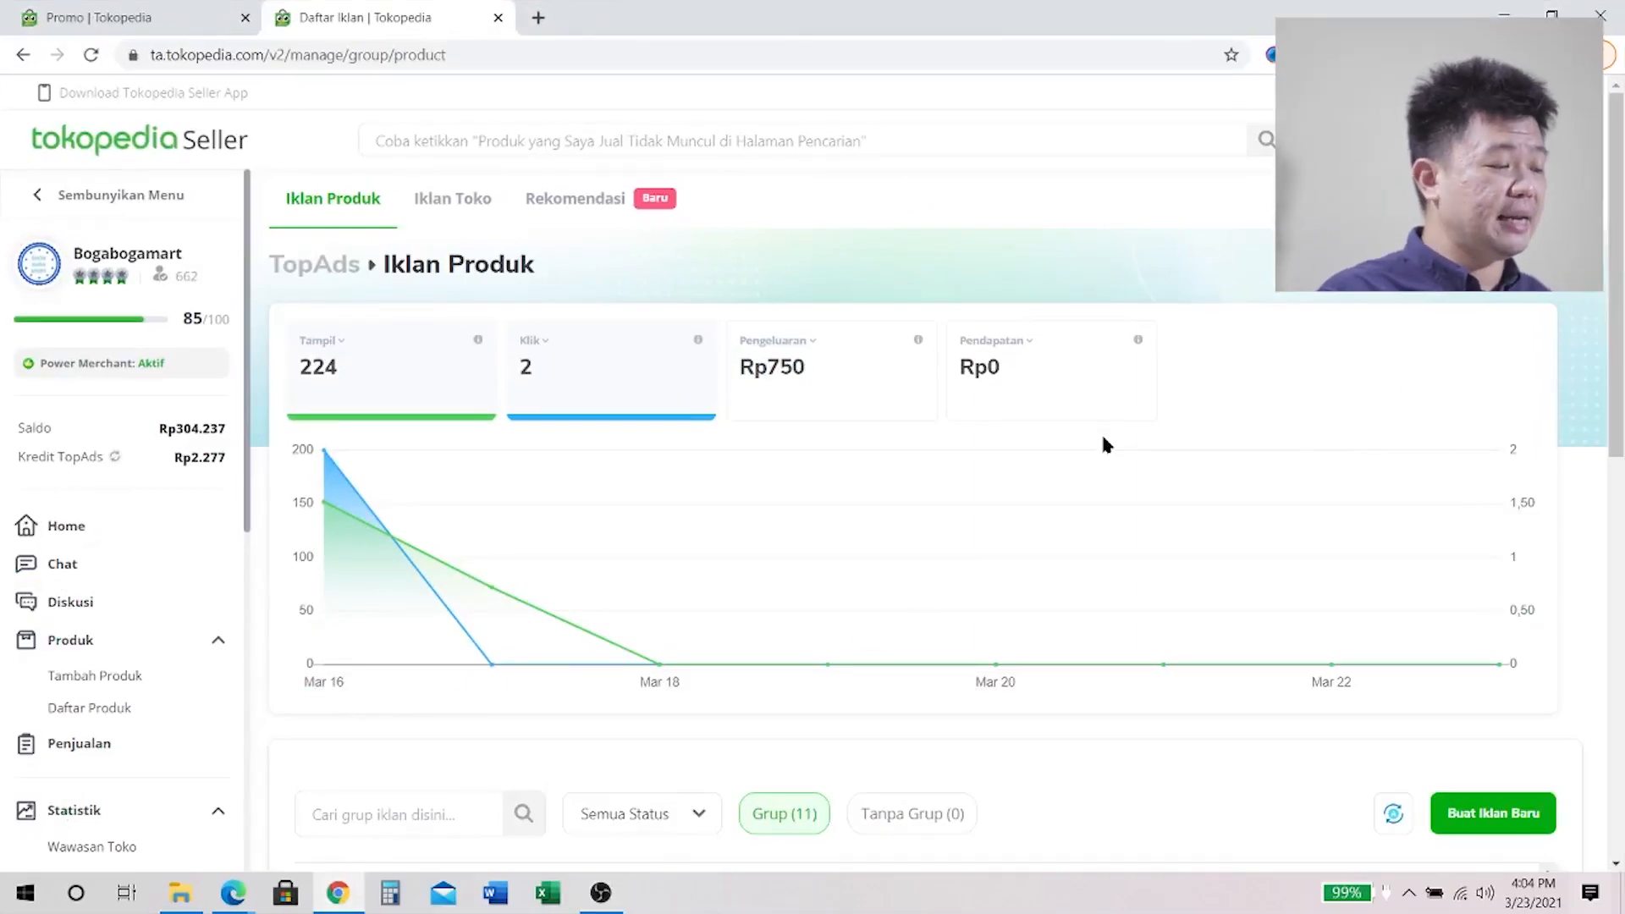
# - Open the Iklan dan Promosi page of the seller dashboard
pyautogui.scroll(-2, 139, 660)
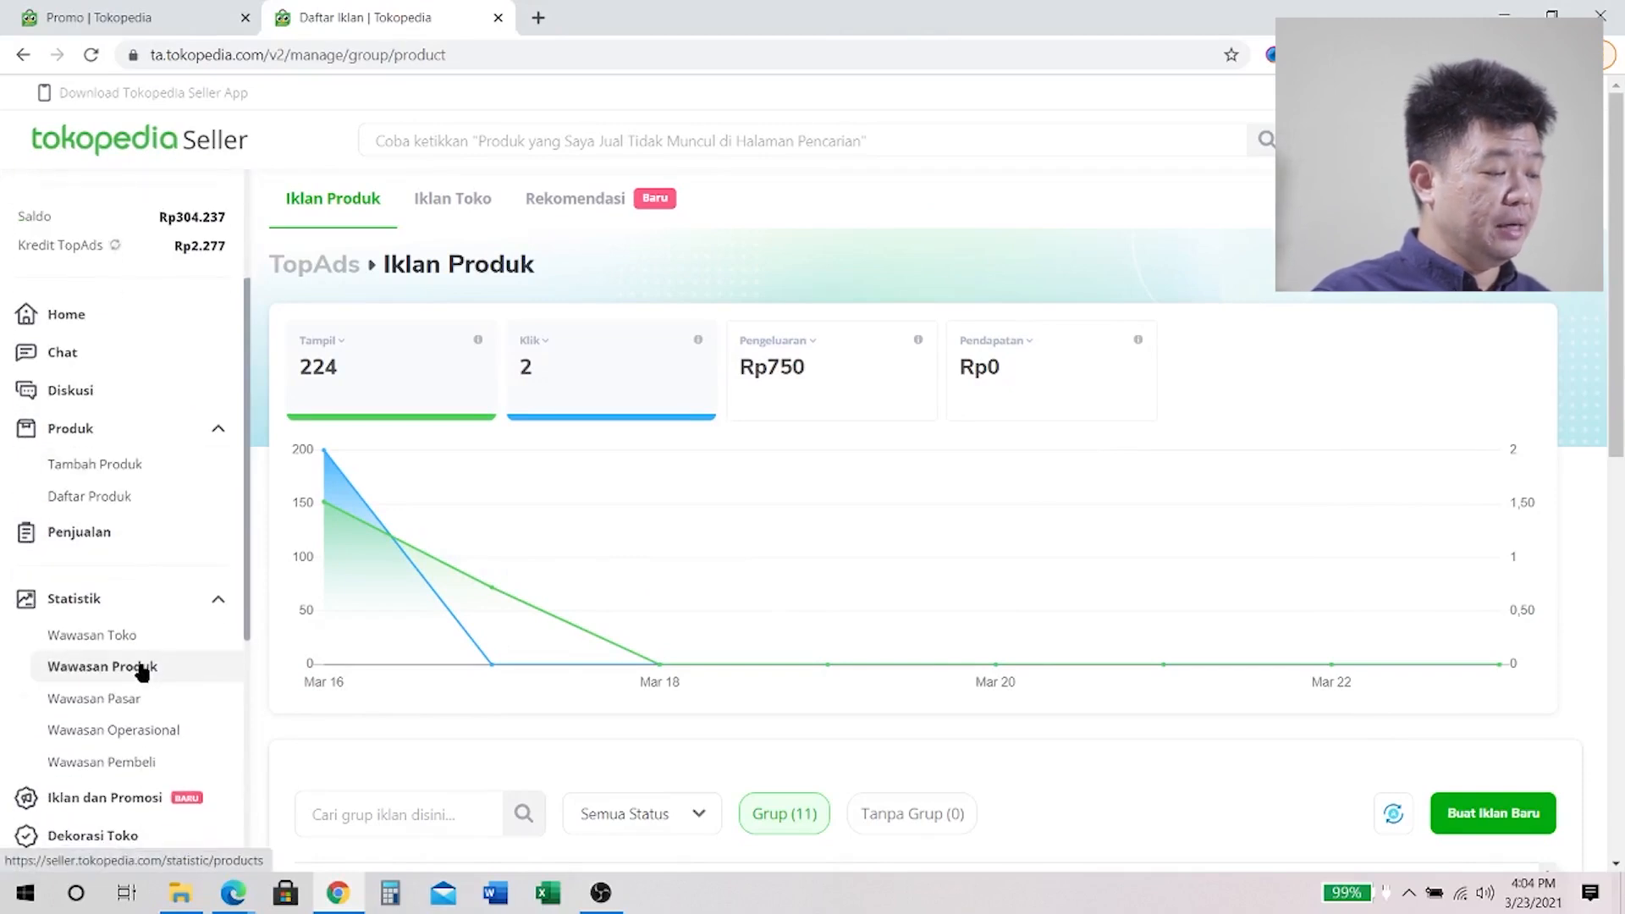
pyautogui.scroll(-1, 141, 671)
pyautogui.click(132, 704)
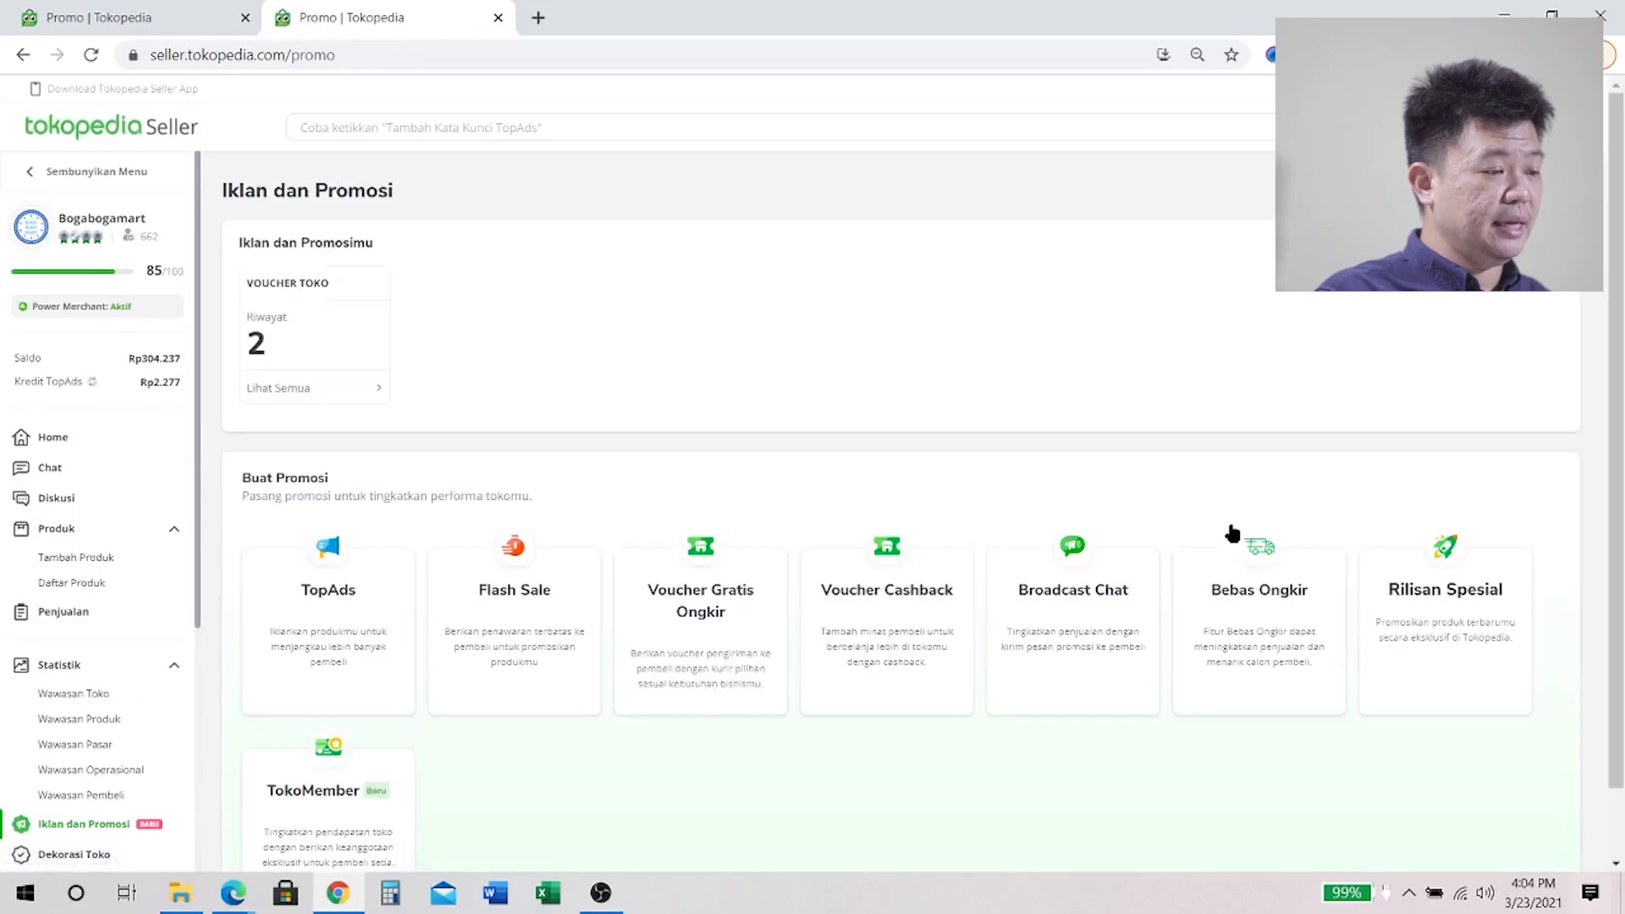
# - Open TopAds from the promotion options in a new browser tab
pyautogui.scroll(-1, 1232, 534)
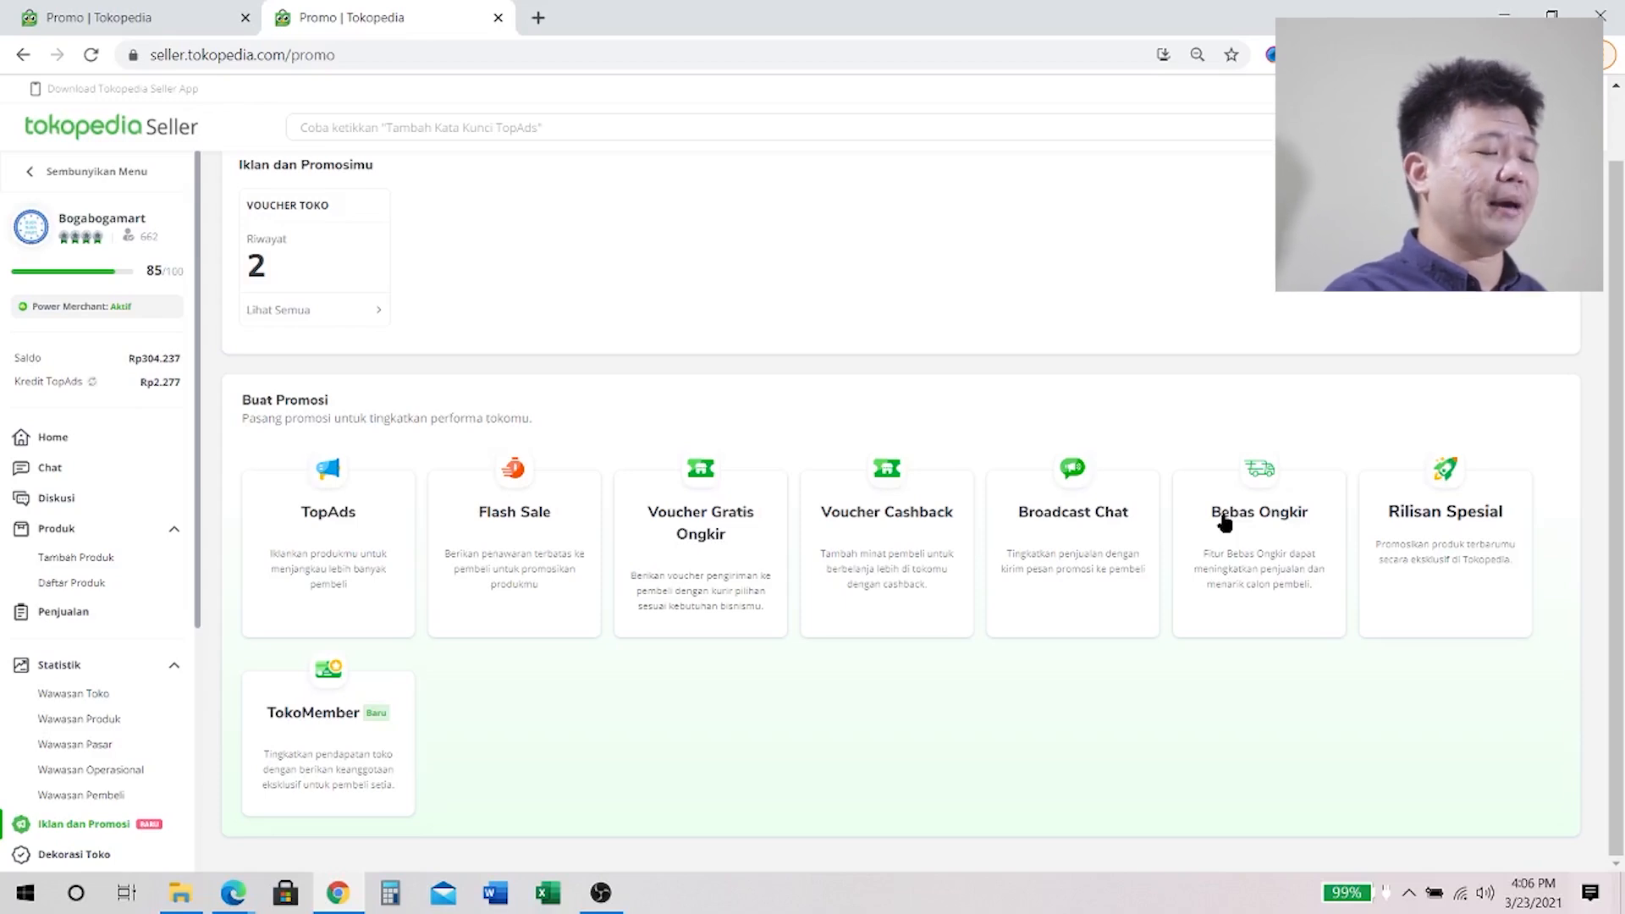
pyautogui.rightClick(320, 546)
pyautogui.click(333, 501)
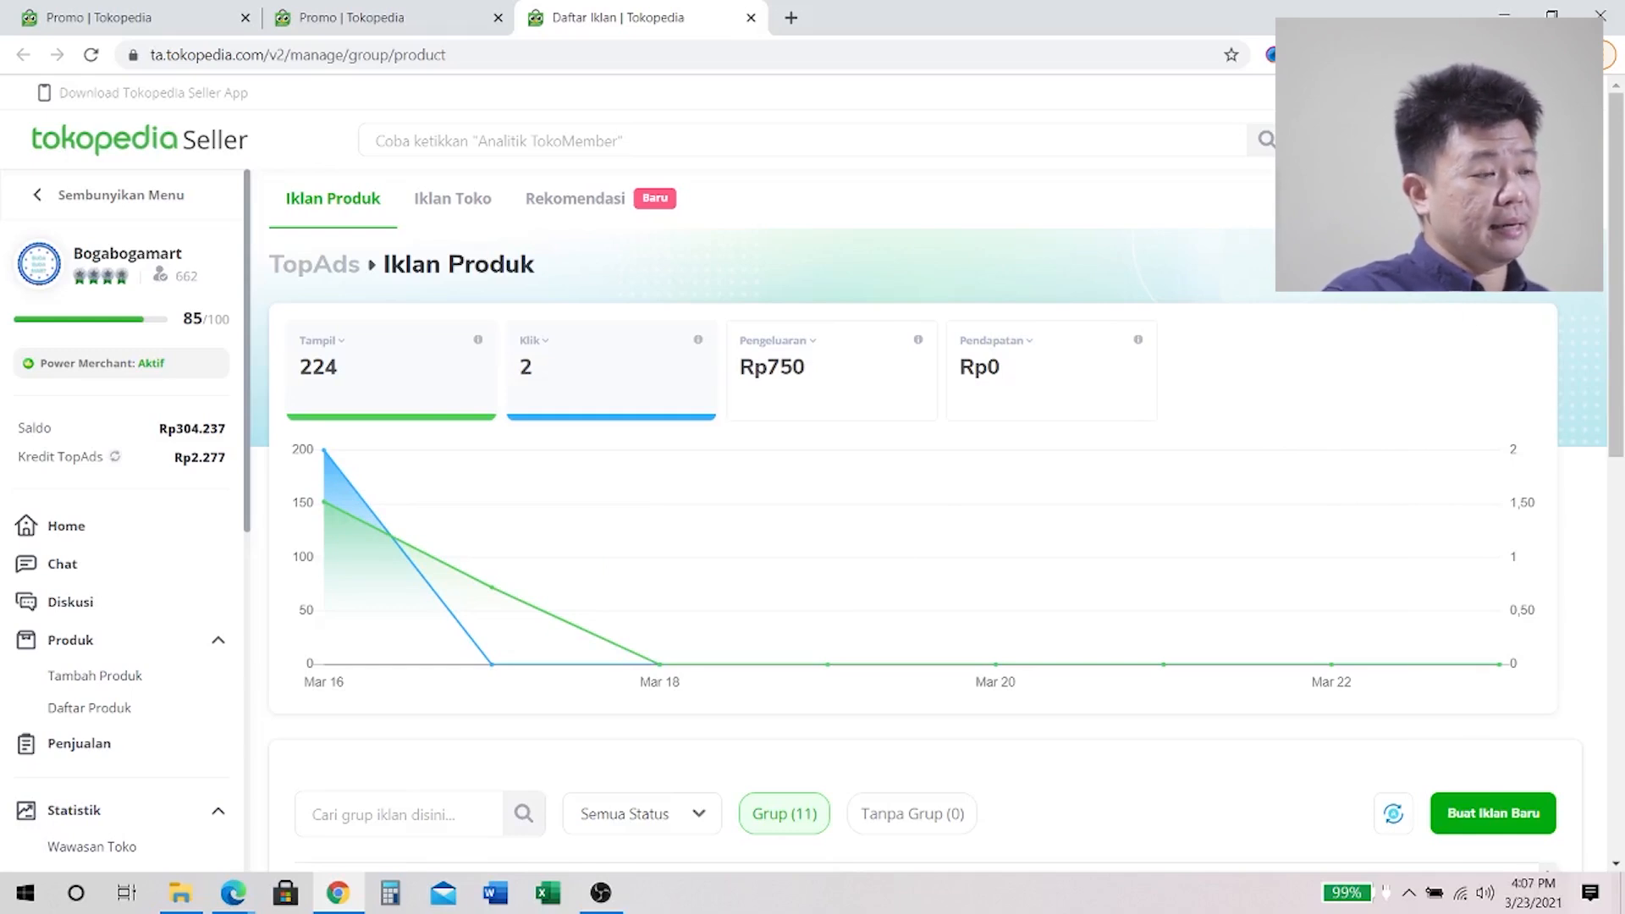
# - Start adding TopAds credit and choose the Rp50 ribu amount
pyautogui.click(1494, 198)
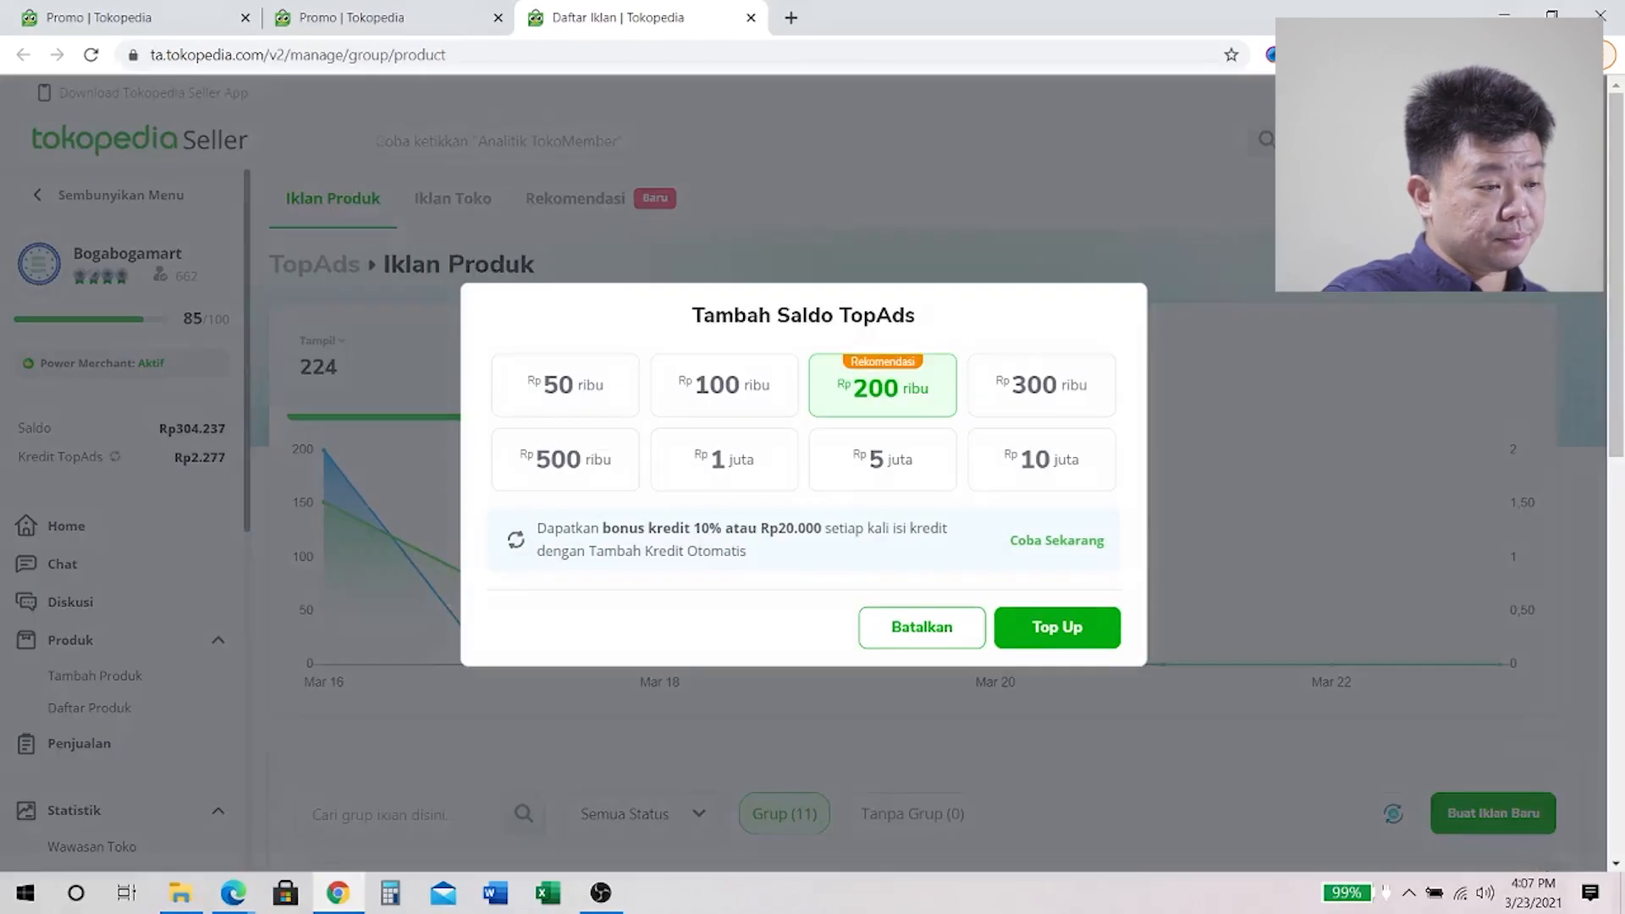
pyautogui.click(589, 394)
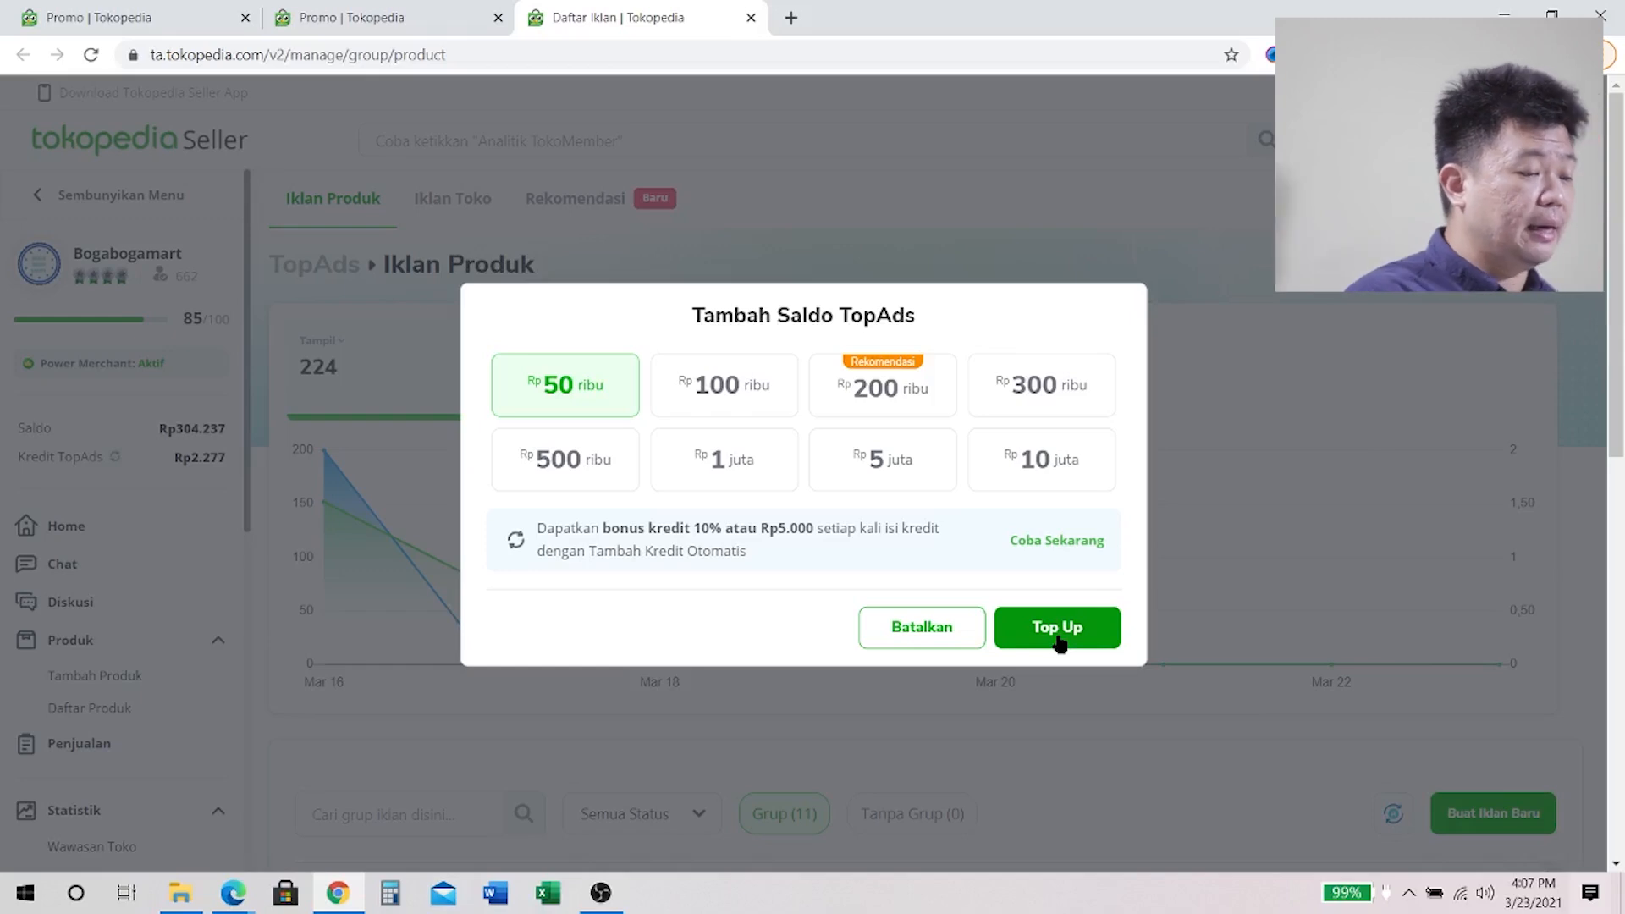
# - Try the other top-up amounts from Rp100 ribu to Rp10 juta and return to Rp50 ribu
pyautogui.click(715, 388)
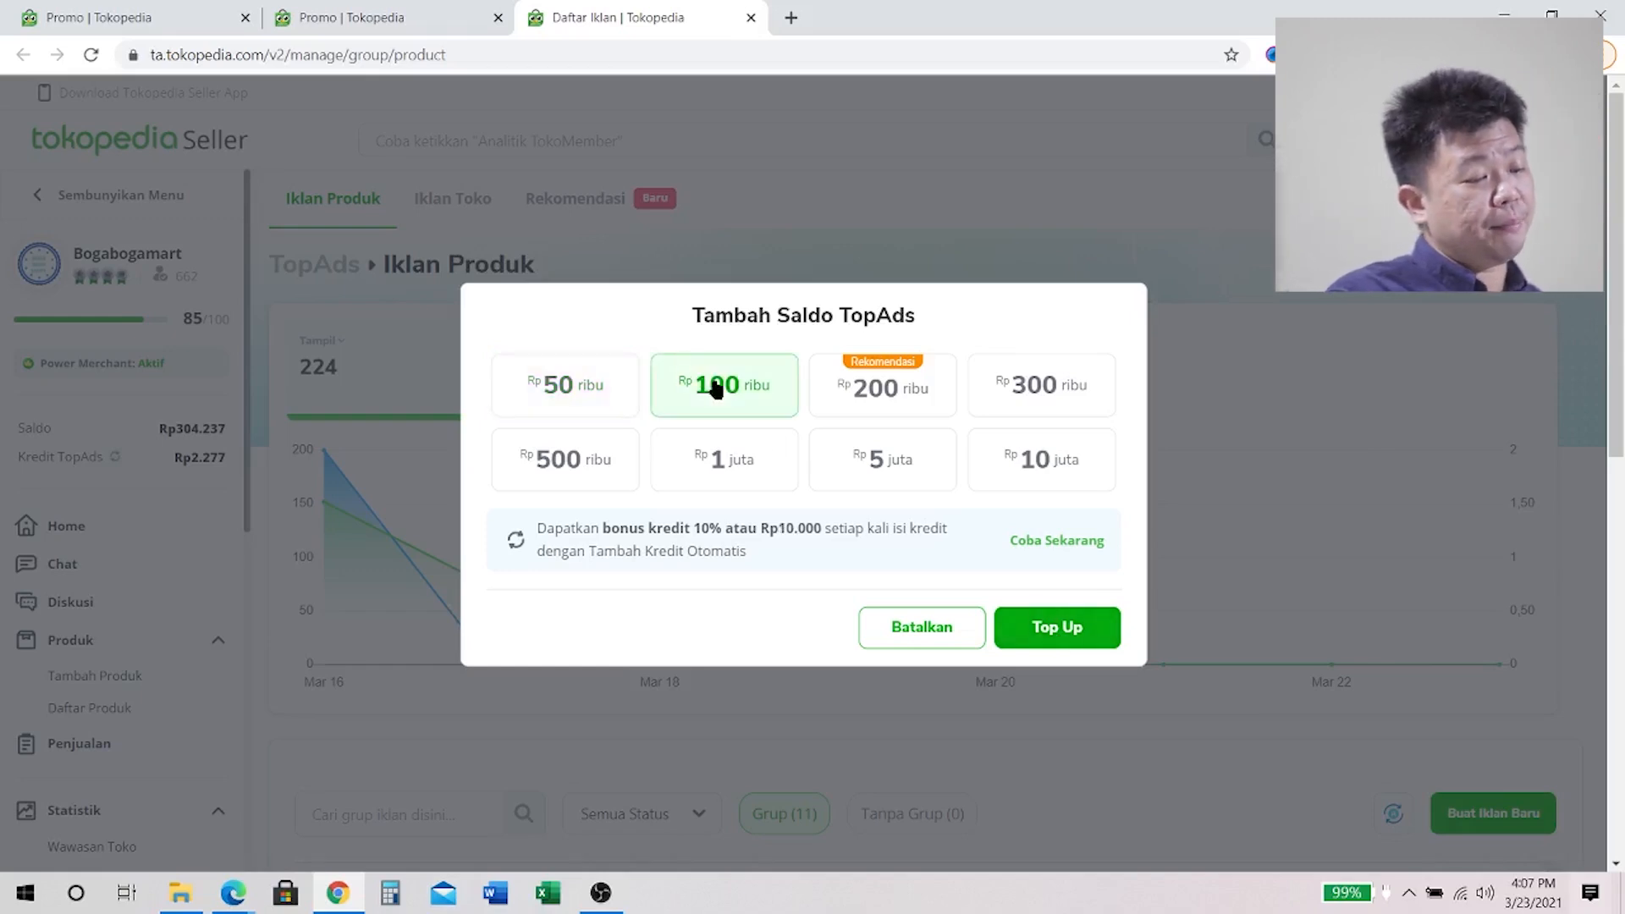
pyautogui.click(900, 392)
pyautogui.click(1019, 381)
pyautogui.click(566, 464)
pyautogui.click(690, 454)
pyautogui.click(848, 451)
pyautogui.click(1004, 457)
pyautogui.click(582, 389)
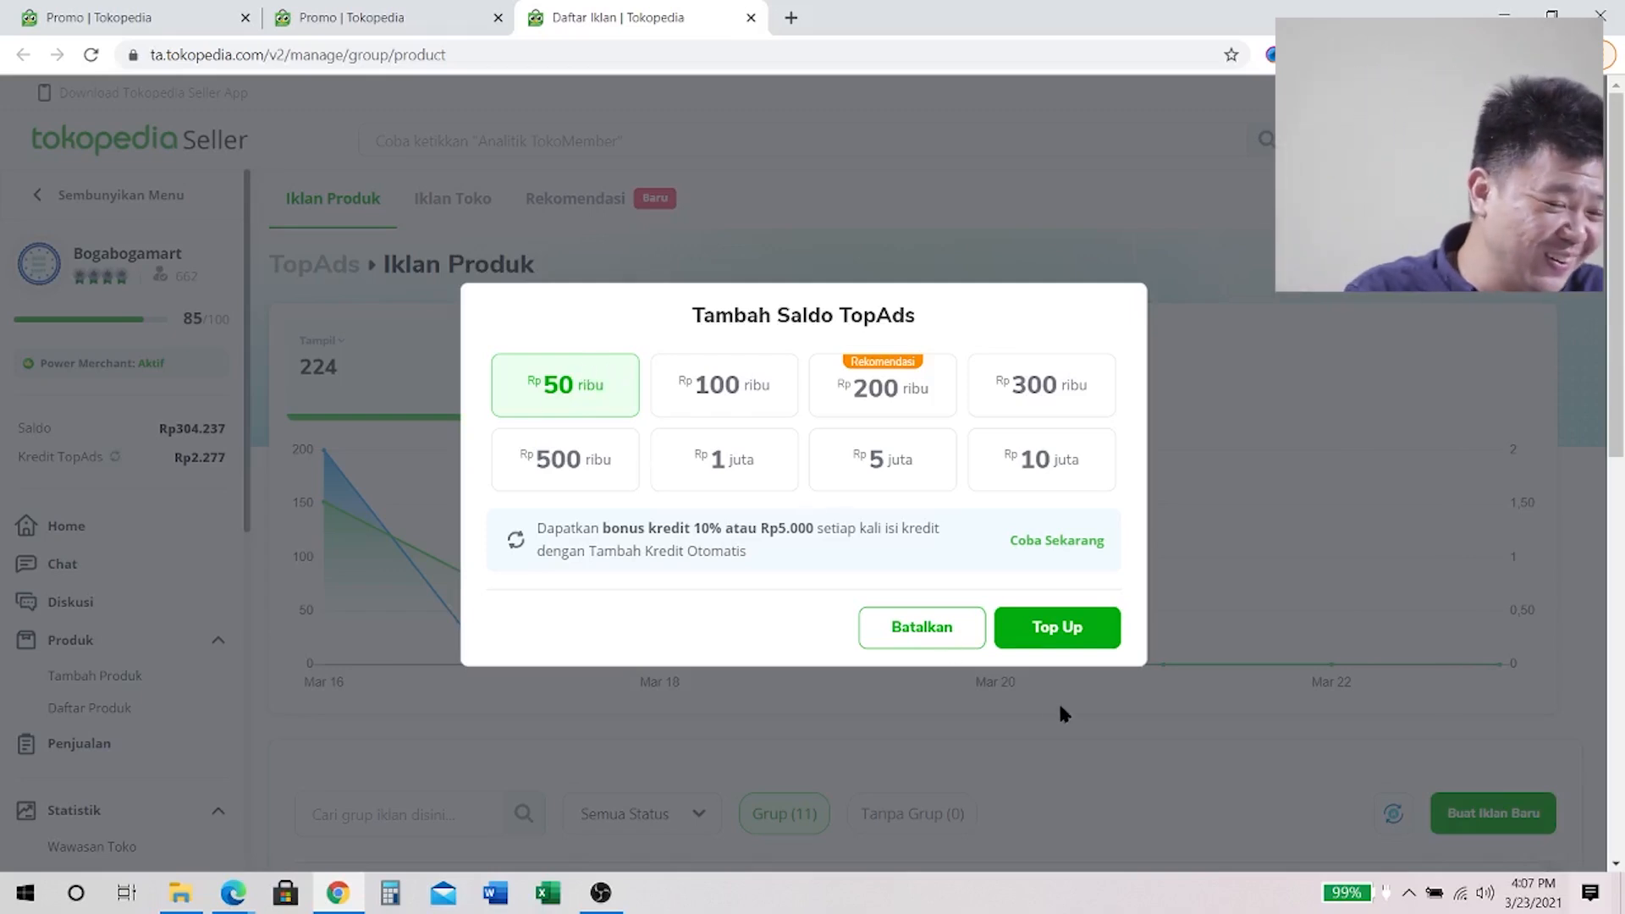
# - Check out the Rp50.000 TopAds credit top-up and pay for it with Saldo Penghasilan
pyautogui.click(1078, 650)
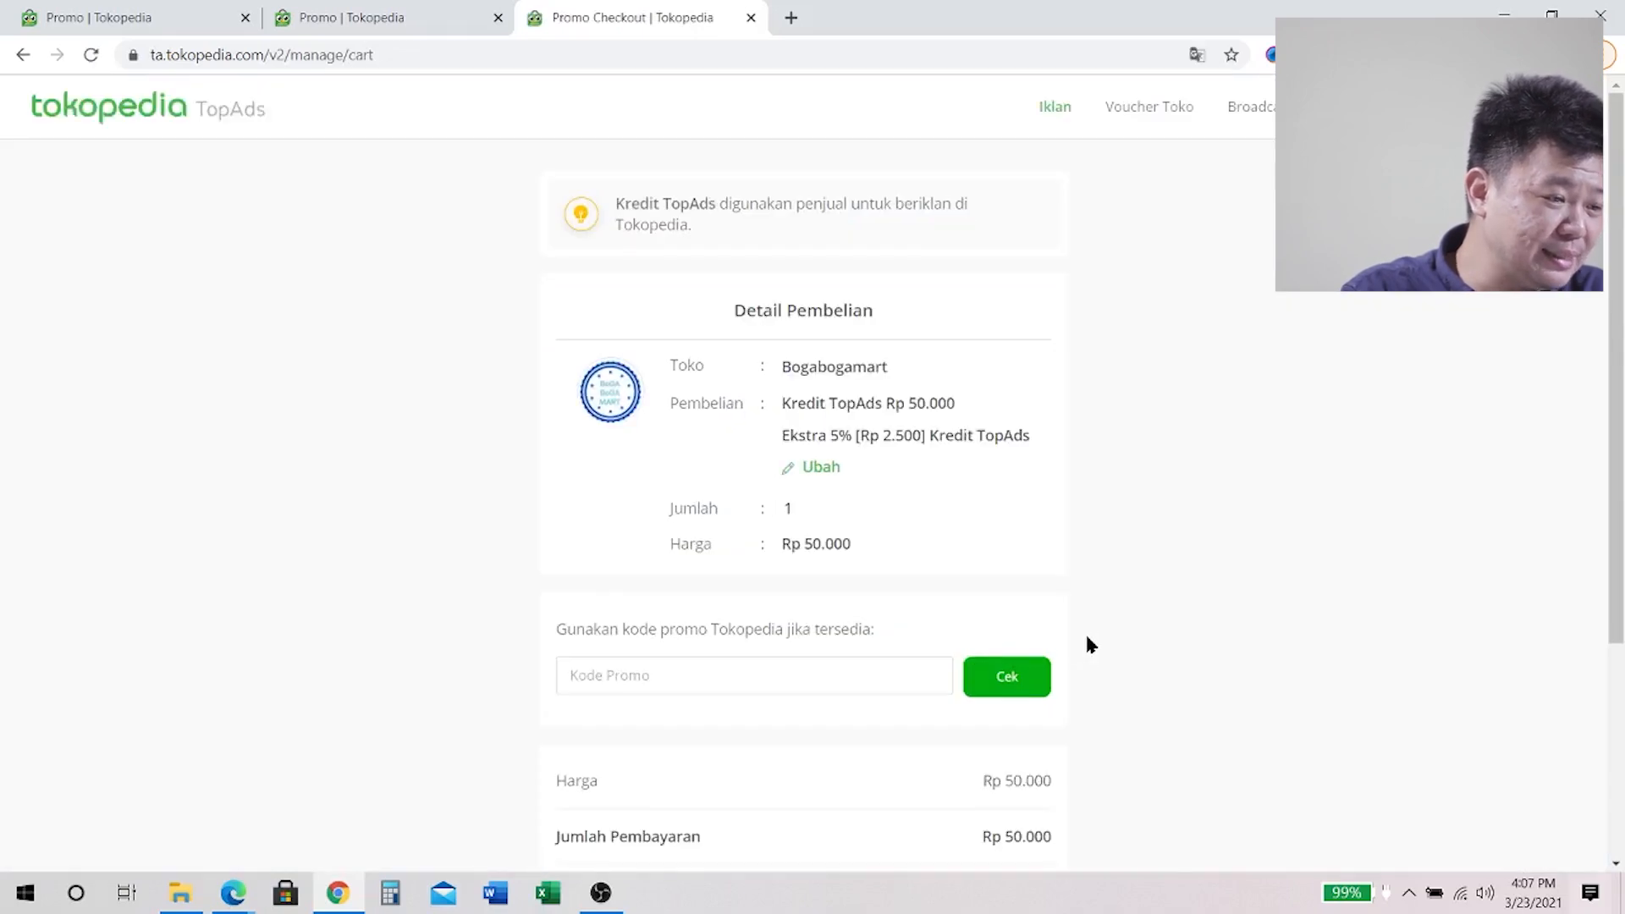
pyautogui.scroll(-4, 1089, 645)
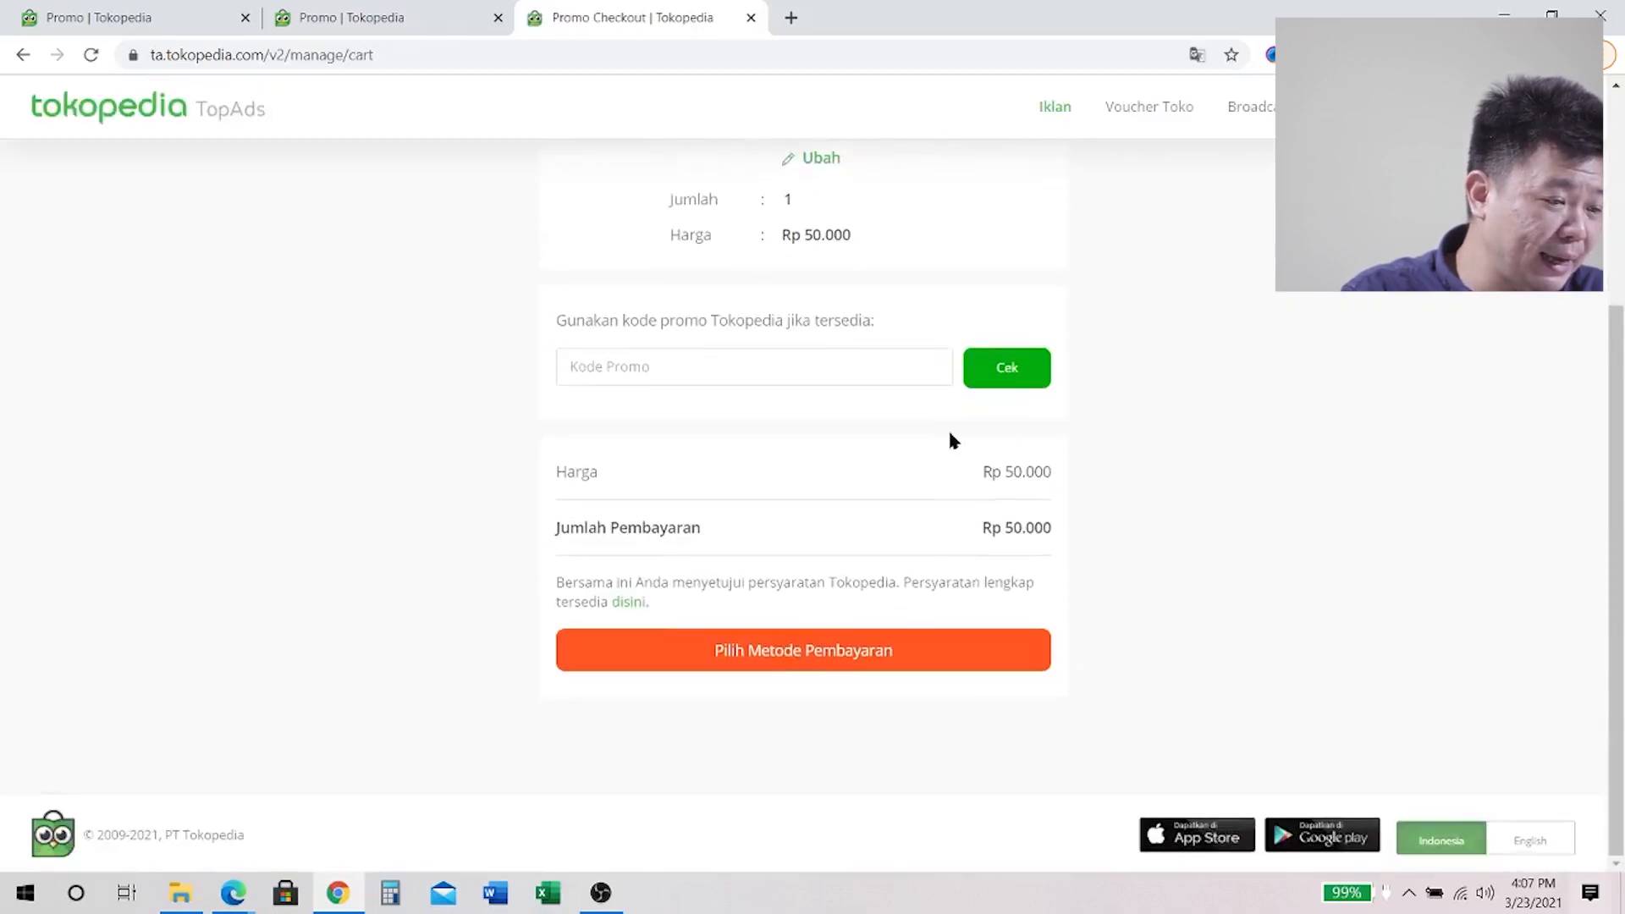
pyautogui.click(867, 666)
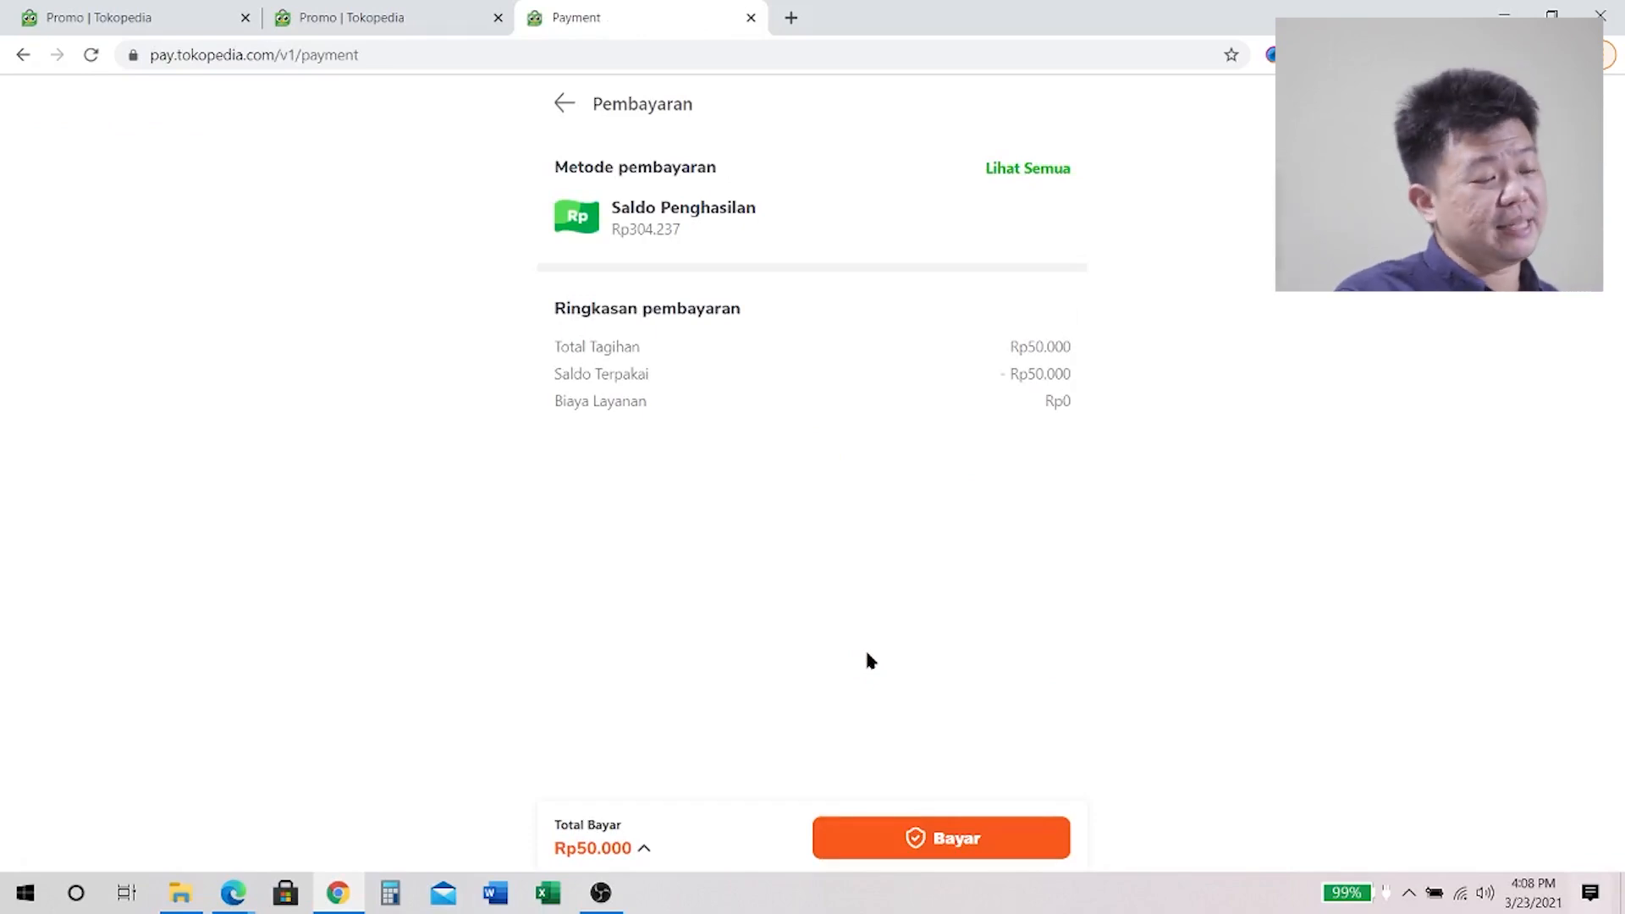
pyautogui.click(973, 842)
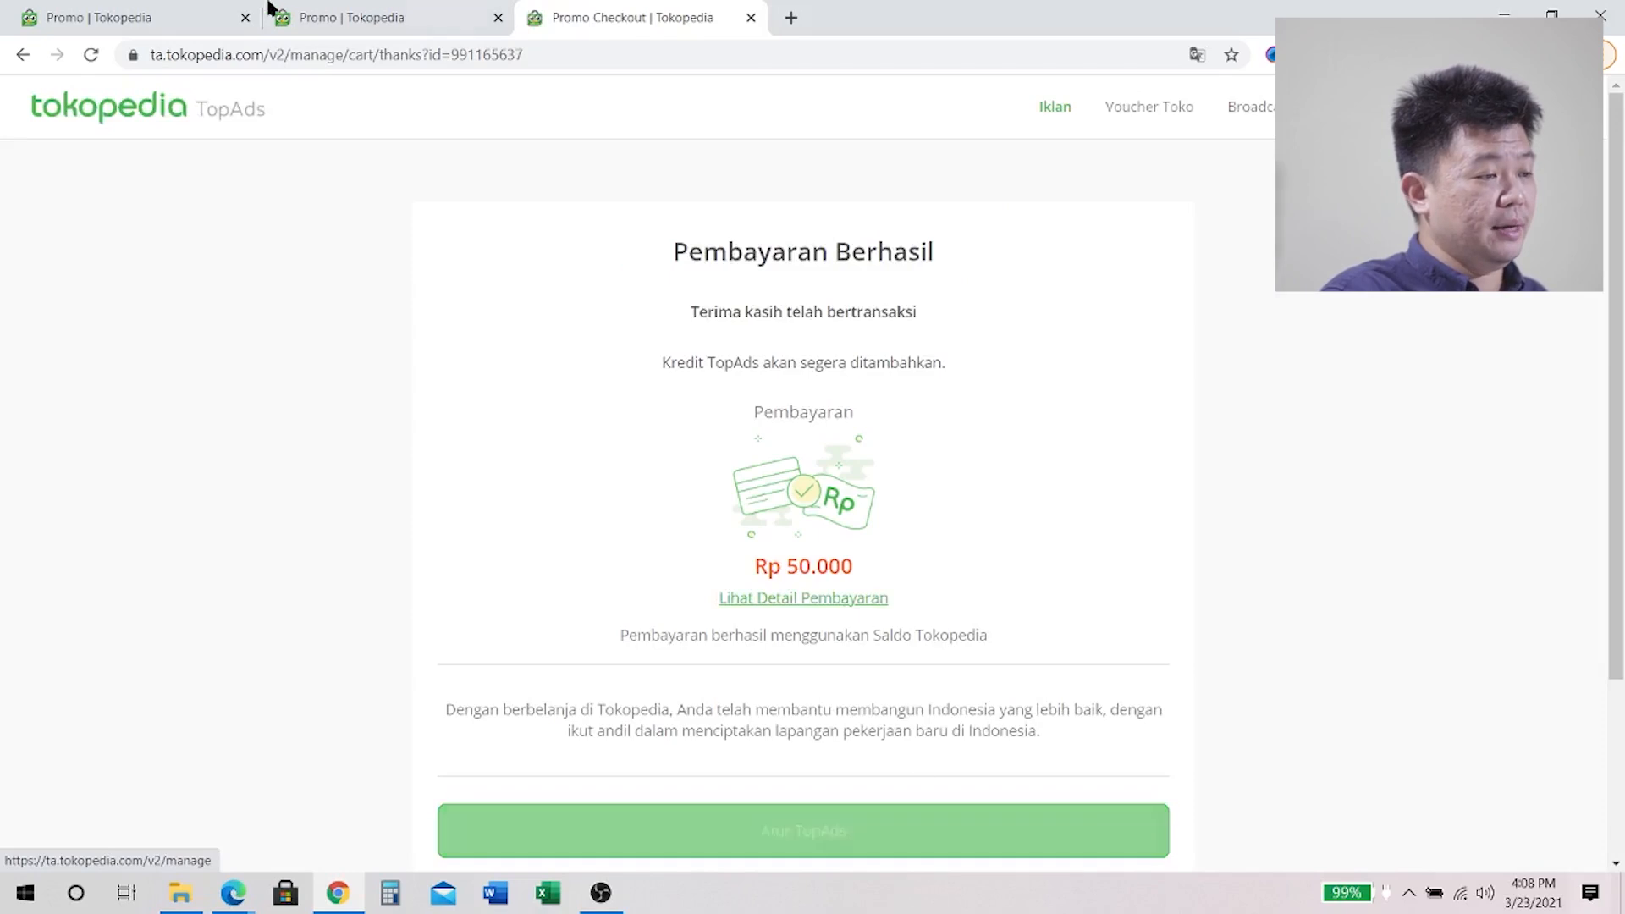
# - Return to the promotion page and open TopAds again in a new browser tab
pyautogui.click(417, 10)
pyautogui.scroll(2, 514, 311)
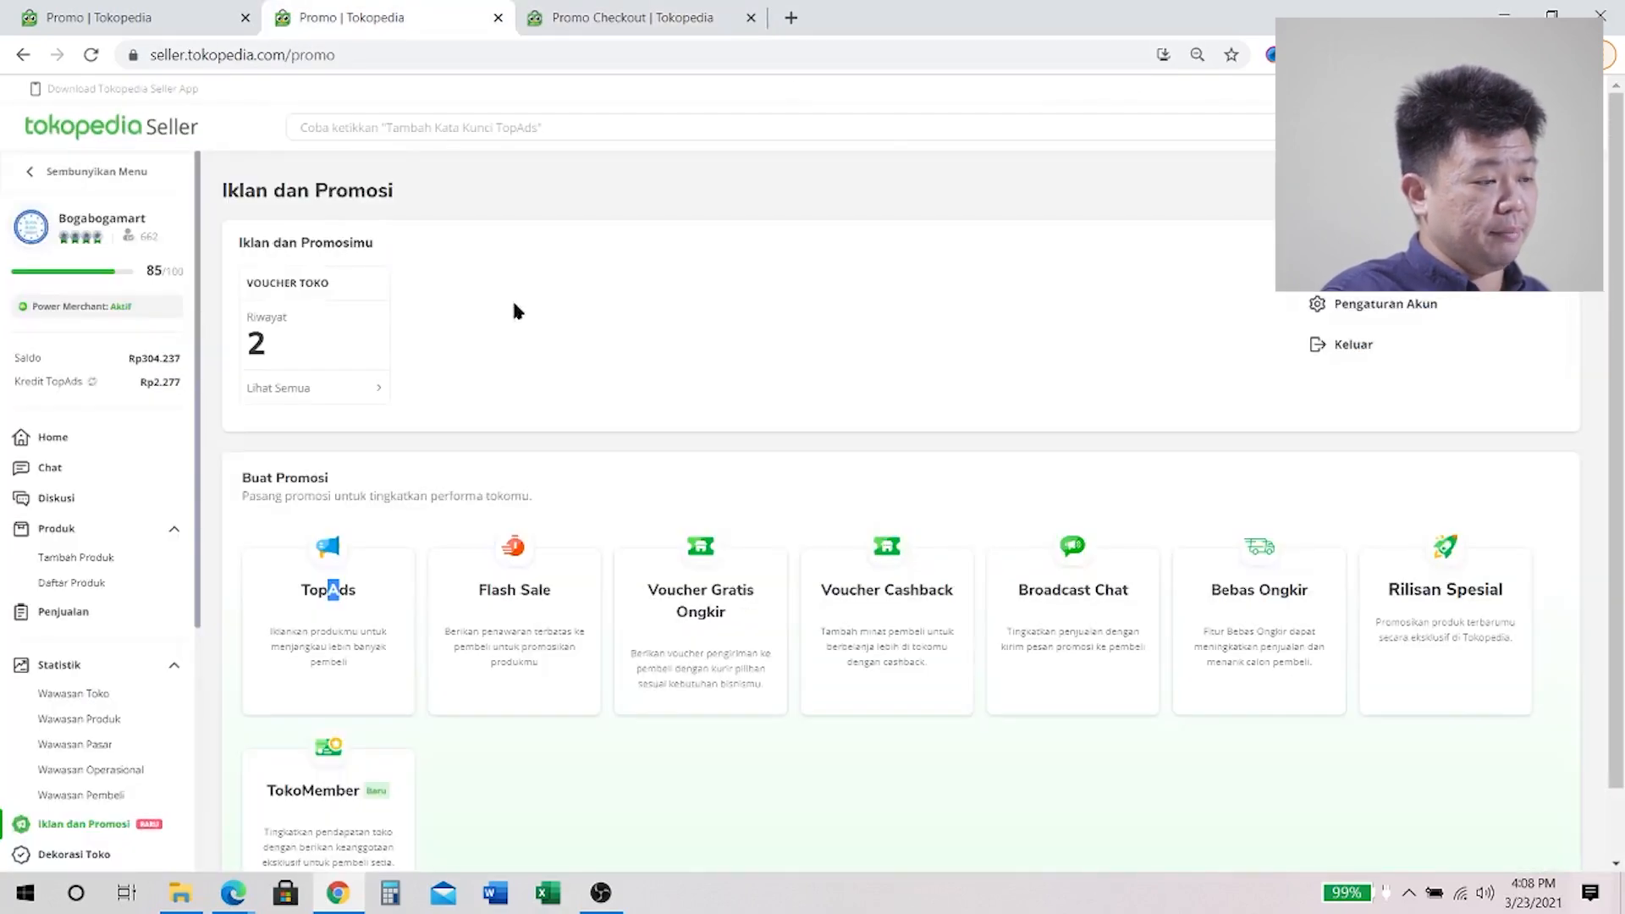
pyautogui.click(337, 572)
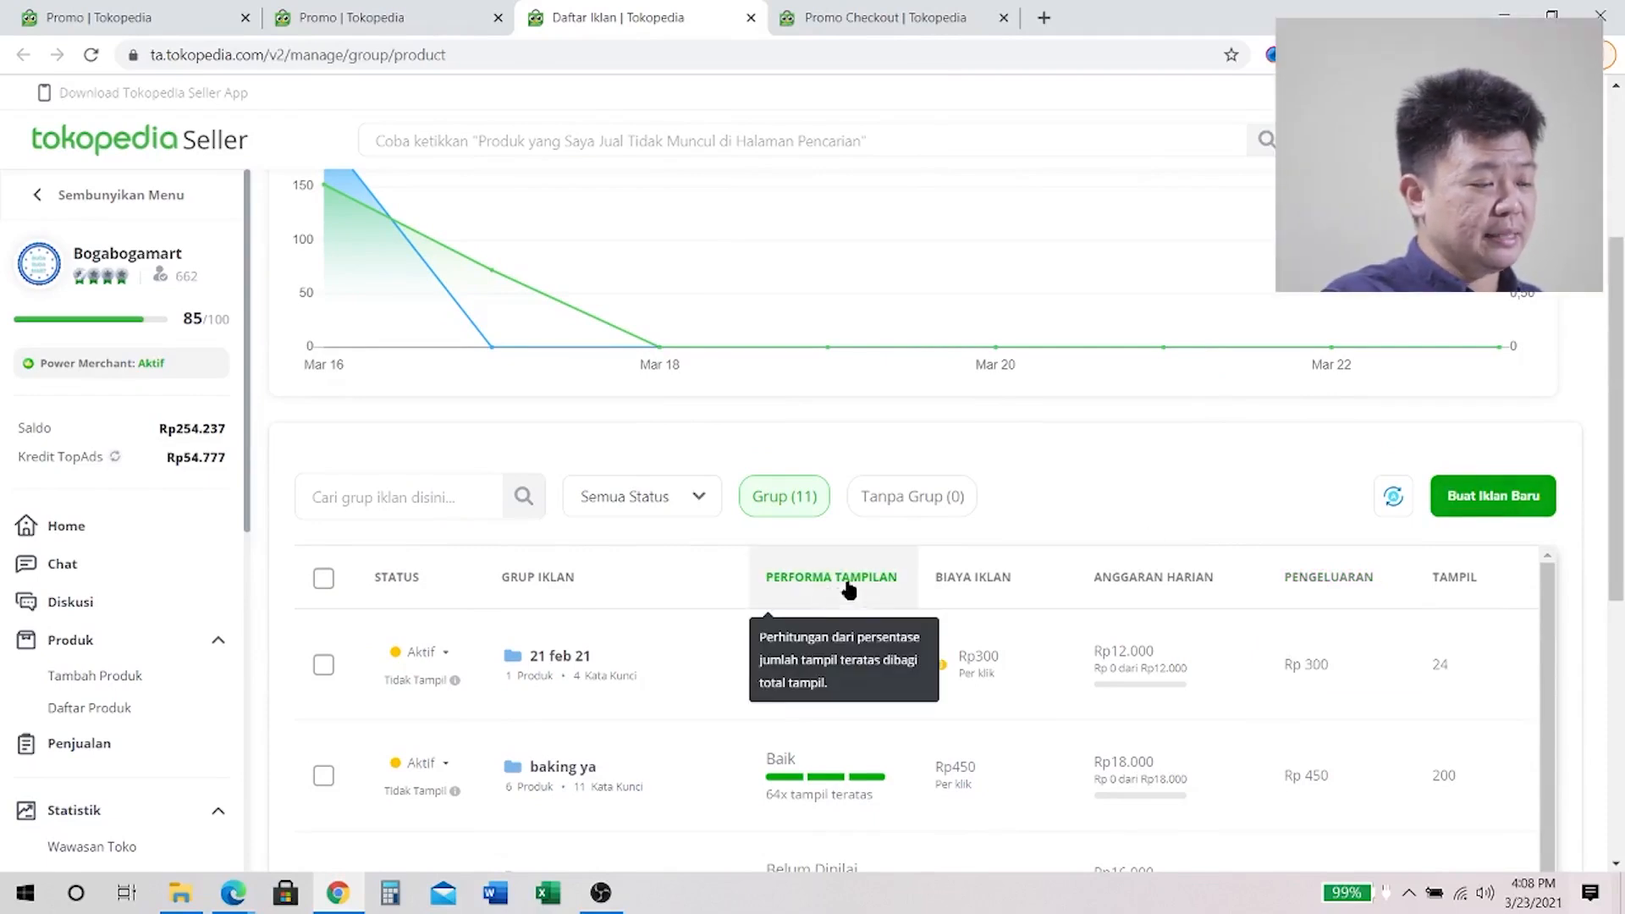
# - Start a new manual product ad and name its ad group "Youtube Cerita Om Botak"
pyautogui.scroll(-5, 832, 592)
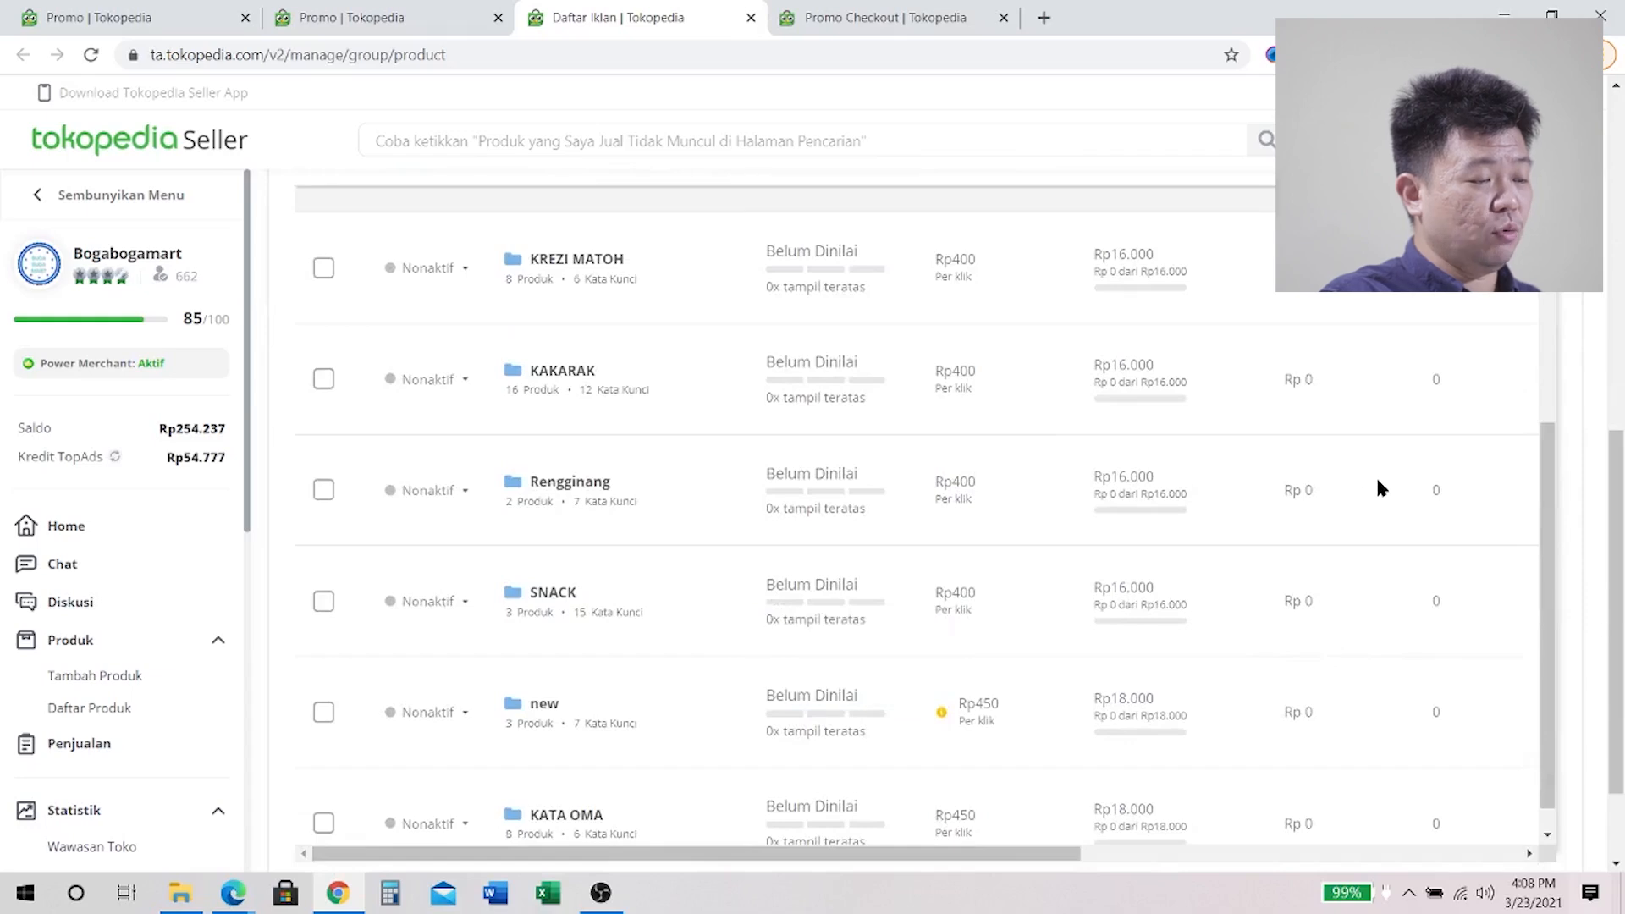
pyautogui.scroll(5, 1439, 474)
pyautogui.scroll(5, 1538, 397)
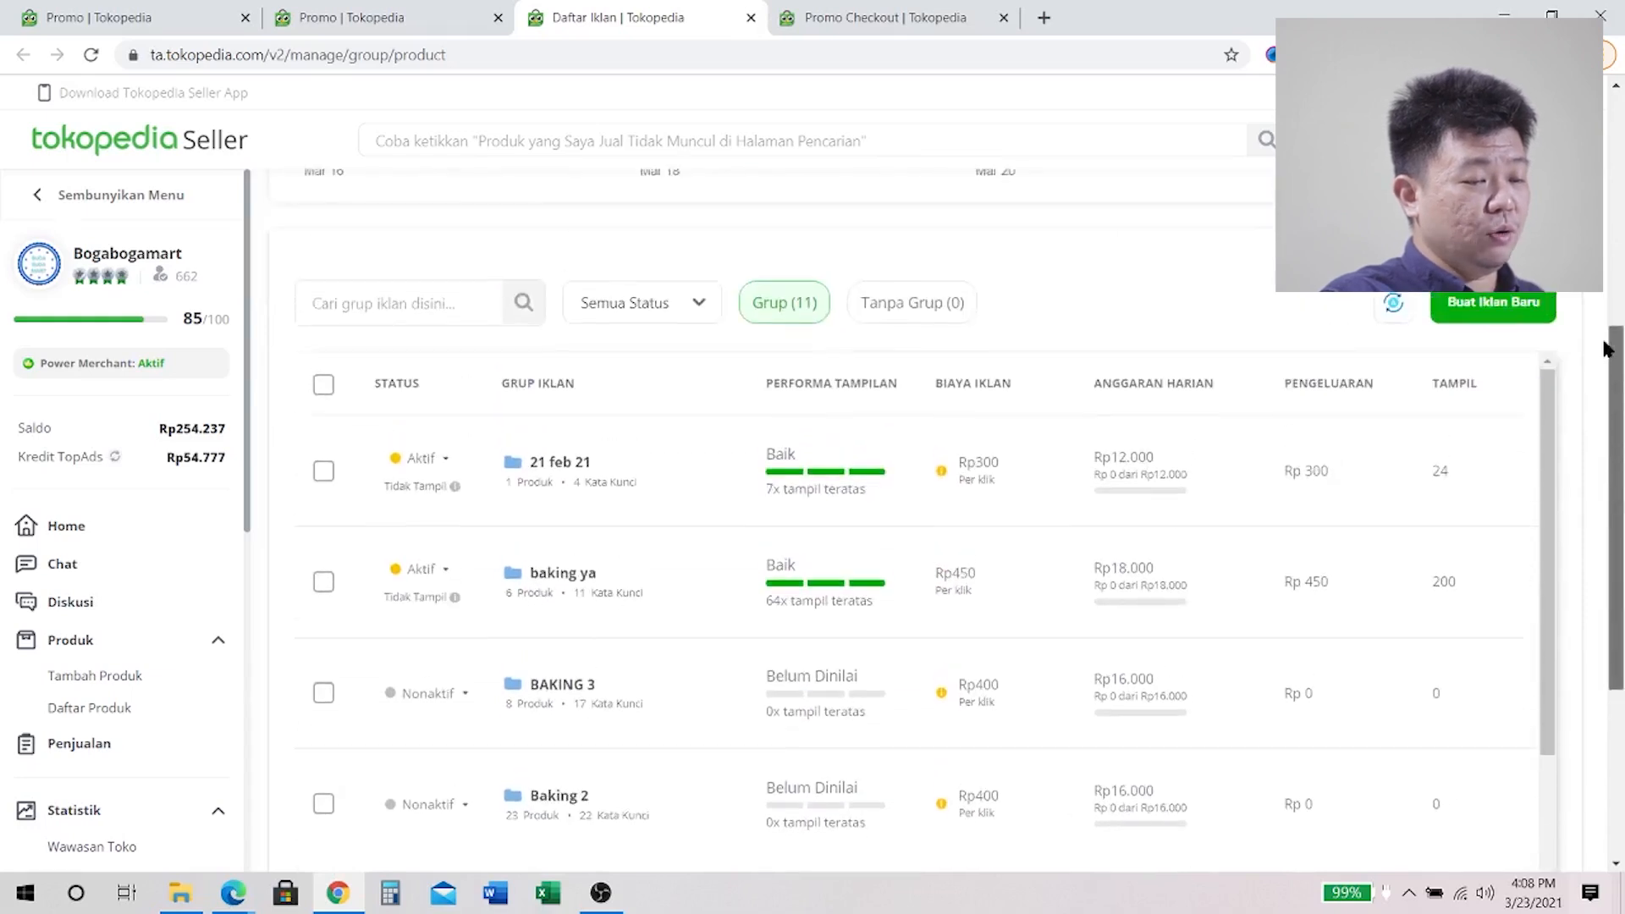
pyautogui.click(1517, 446)
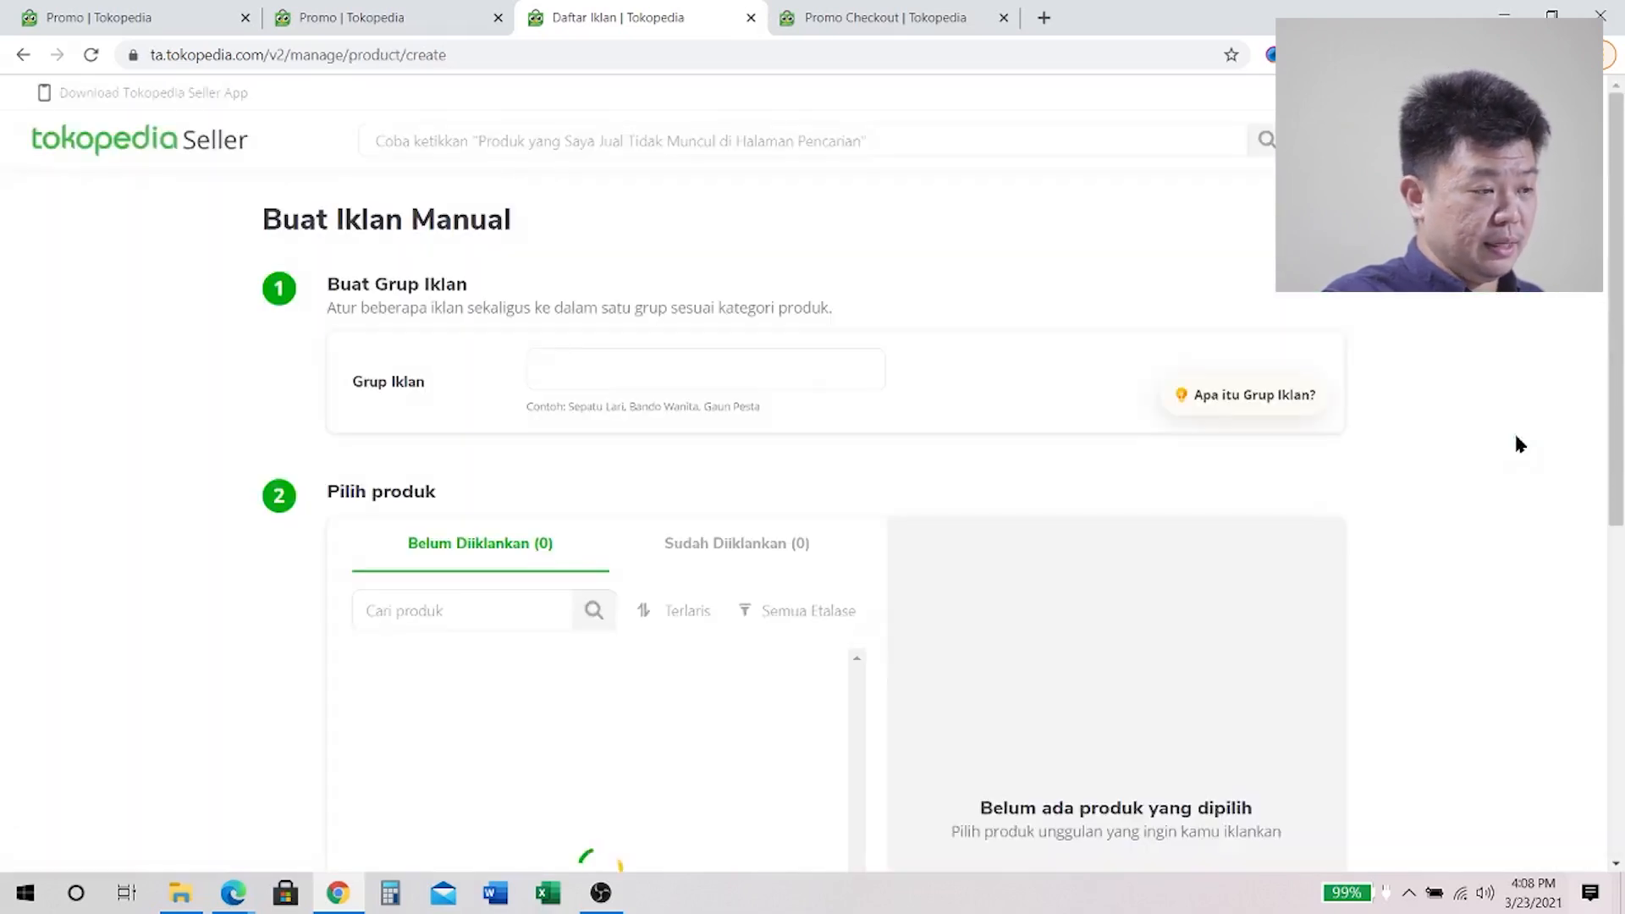
pyautogui.click(606, 362)
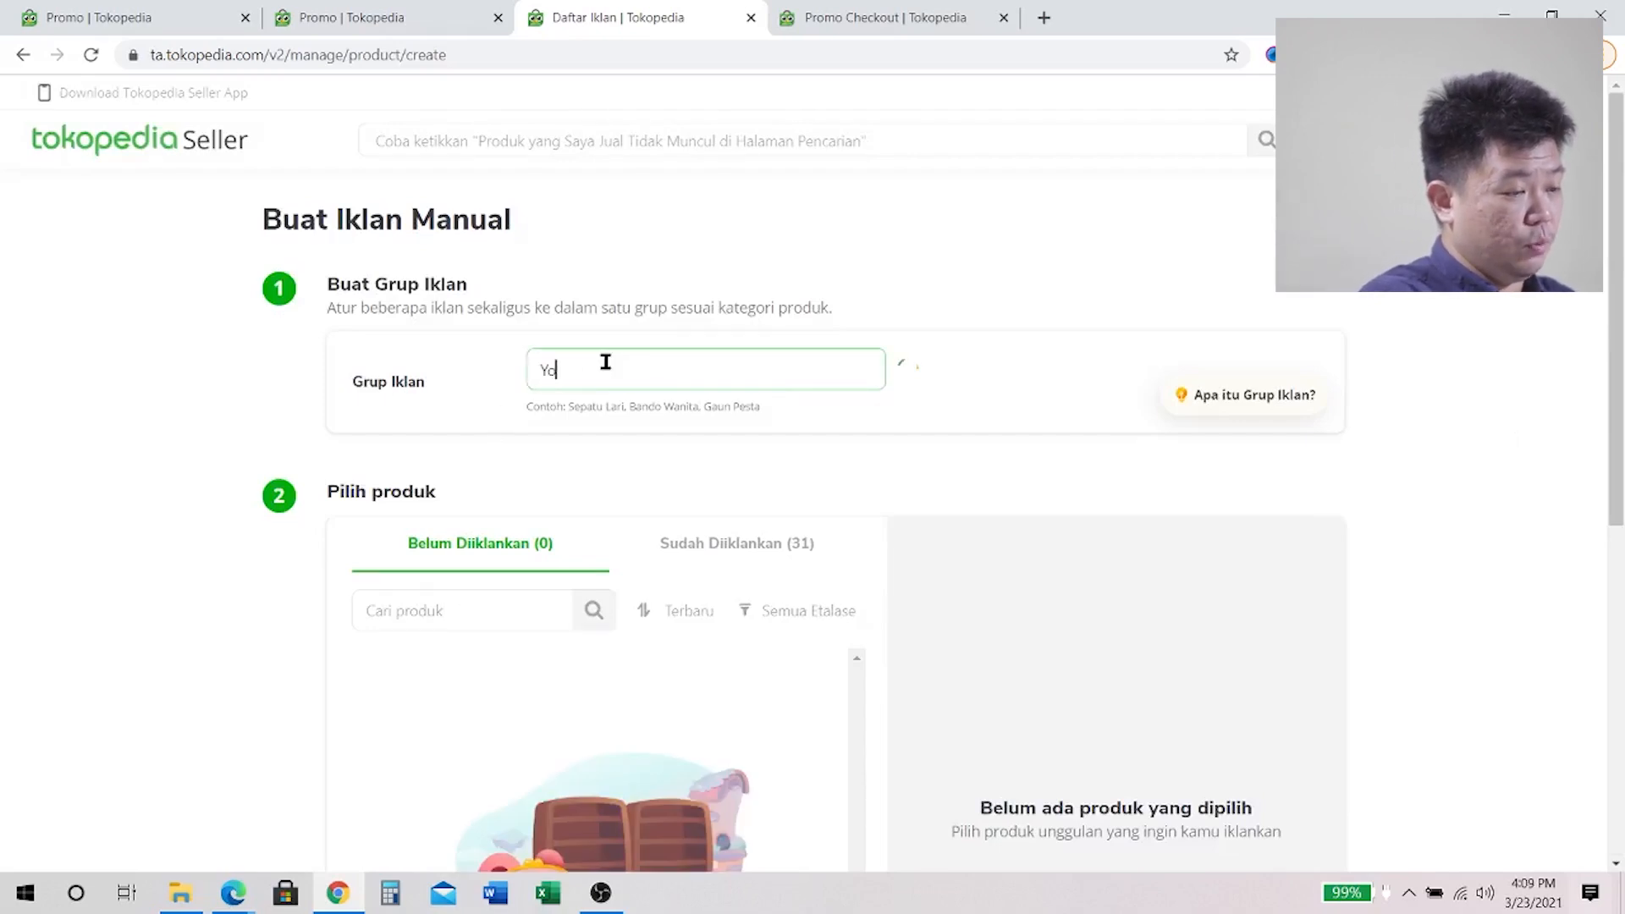
pyautogui.write('Youtube Cerita Om Botak')
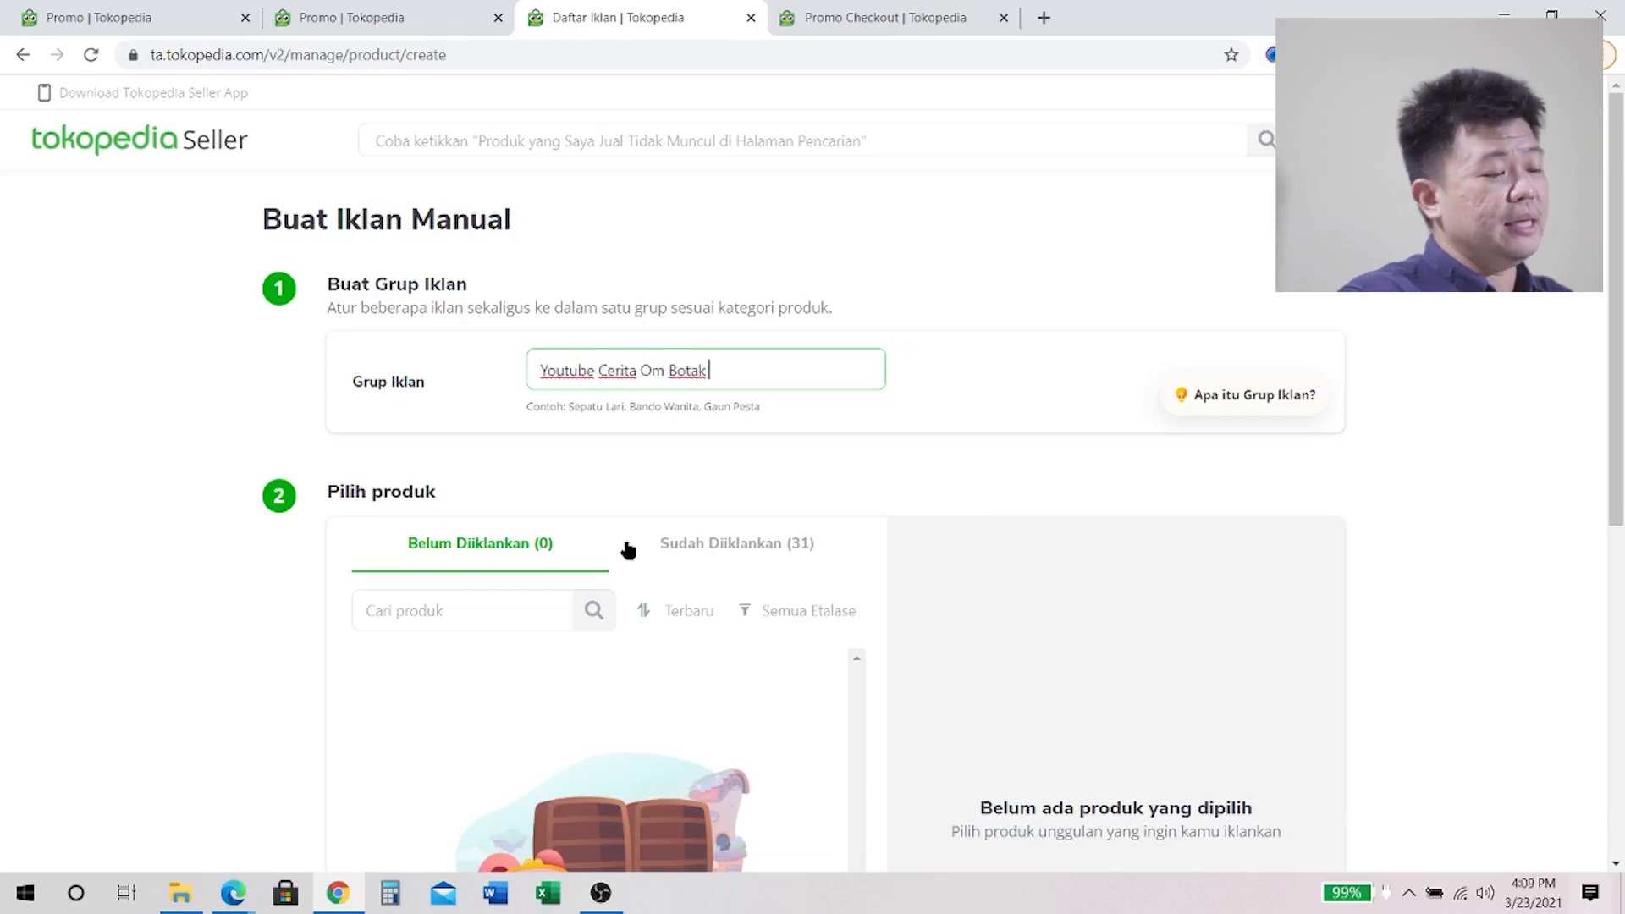
# - Try sorting the products not yet advertised by price and return to the Terbaru order
pyautogui.scroll(-1, 774, 491)
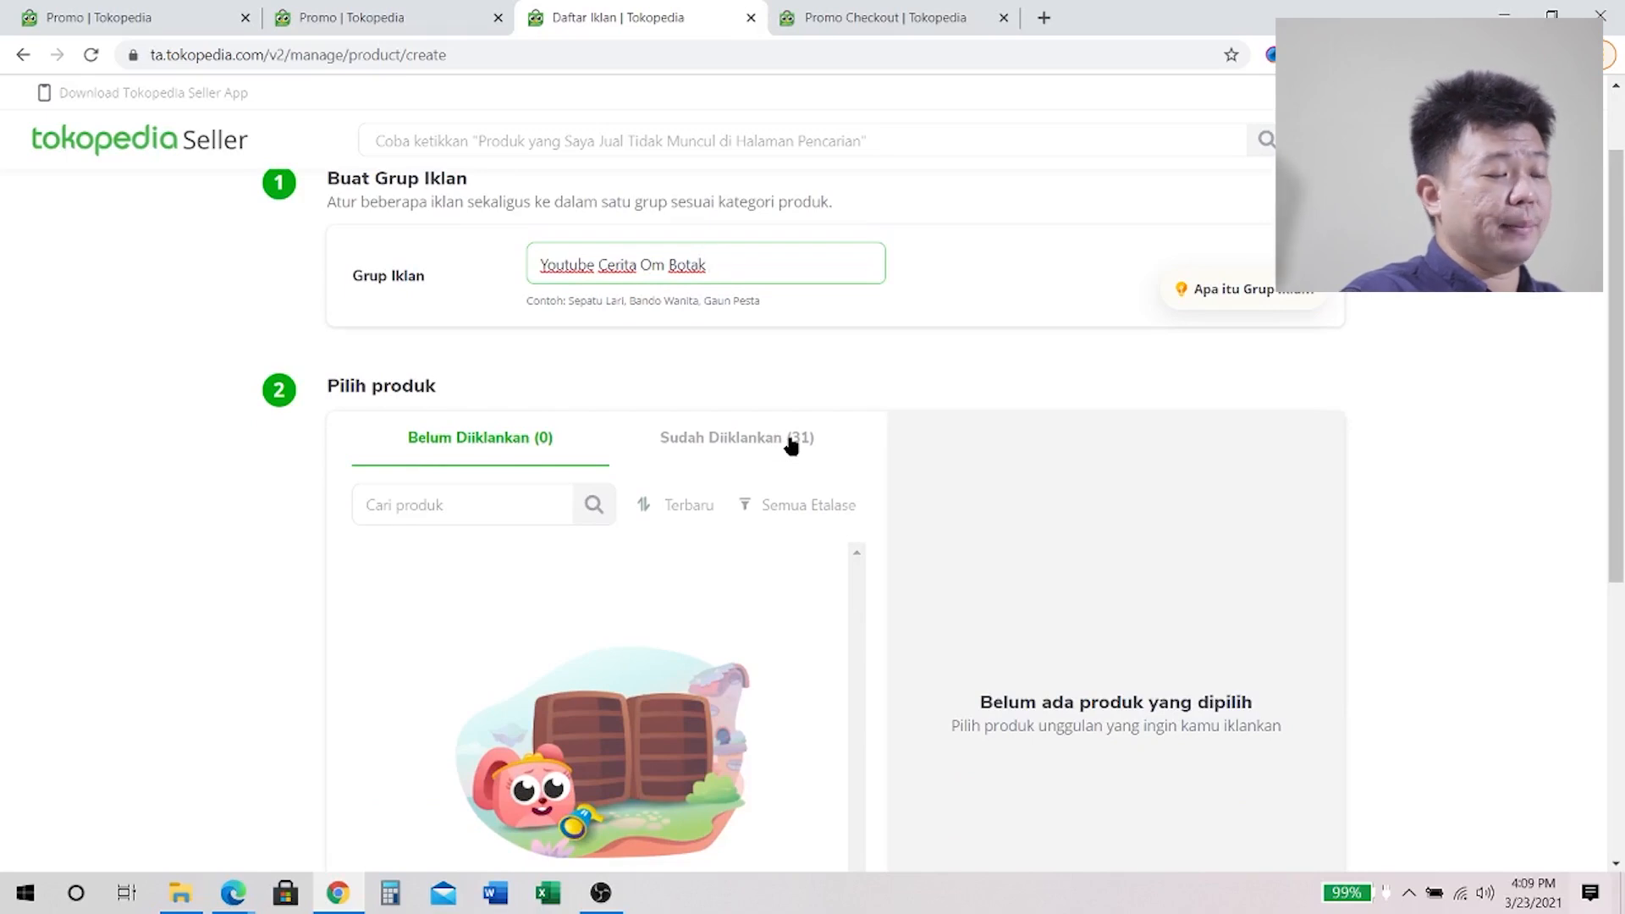
pyautogui.click(722, 514)
pyautogui.scroll(-3, 983, 458)
pyautogui.click(719, 339)
pyautogui.click(698, 296)
pyautogui.click(701, 427)
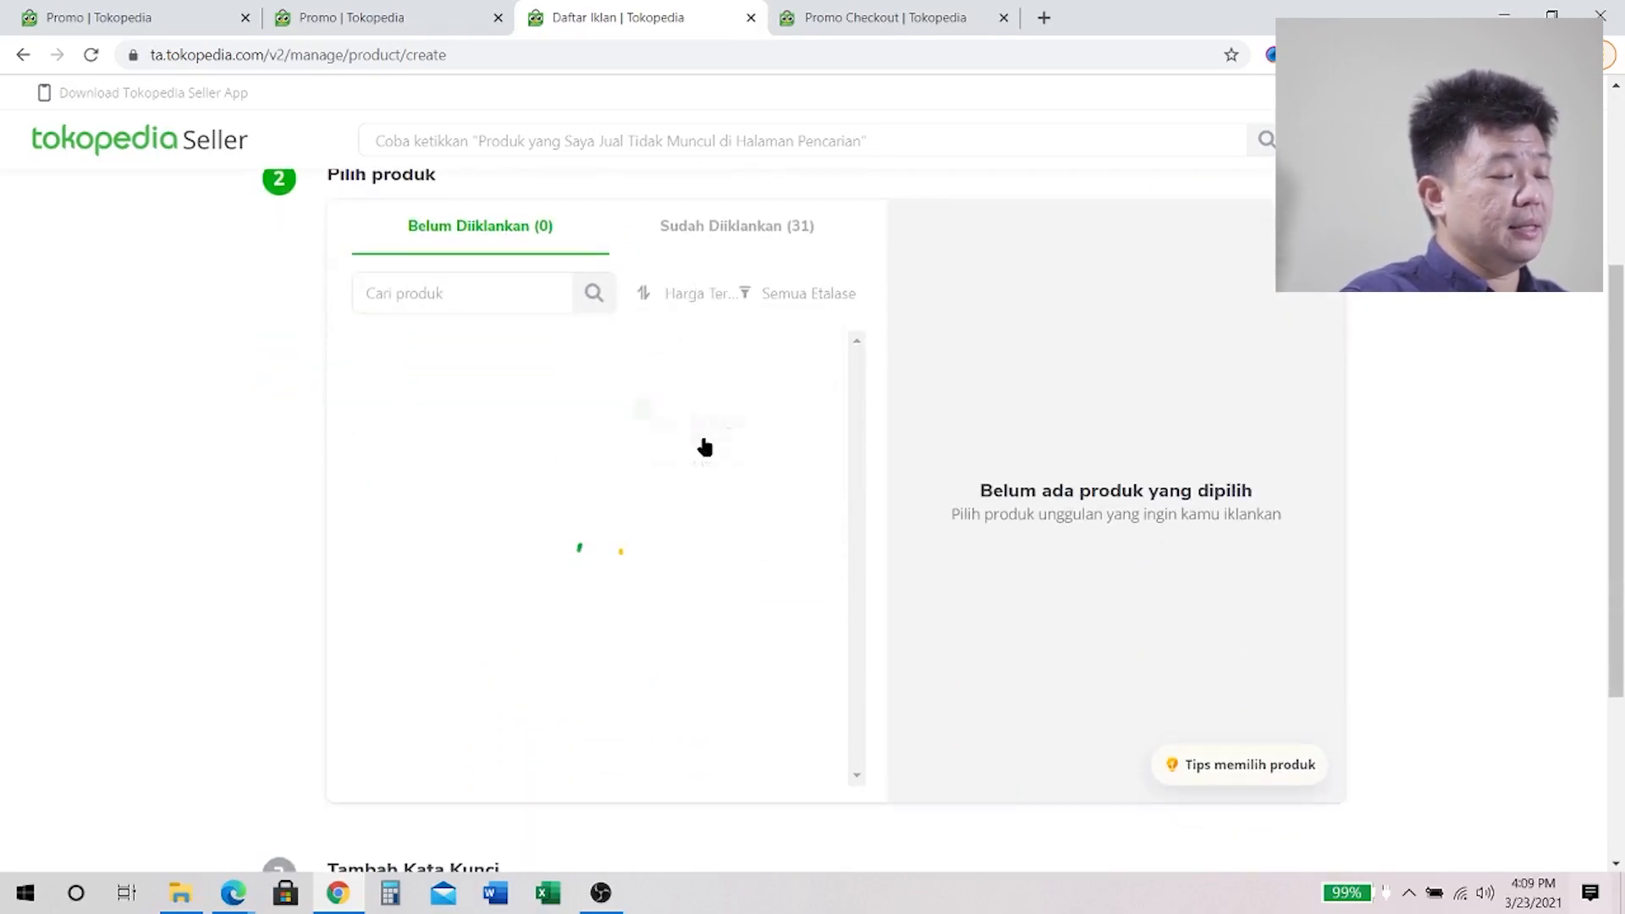
pyautogui.click(708, 295)
pyautogui.click(724, 389)
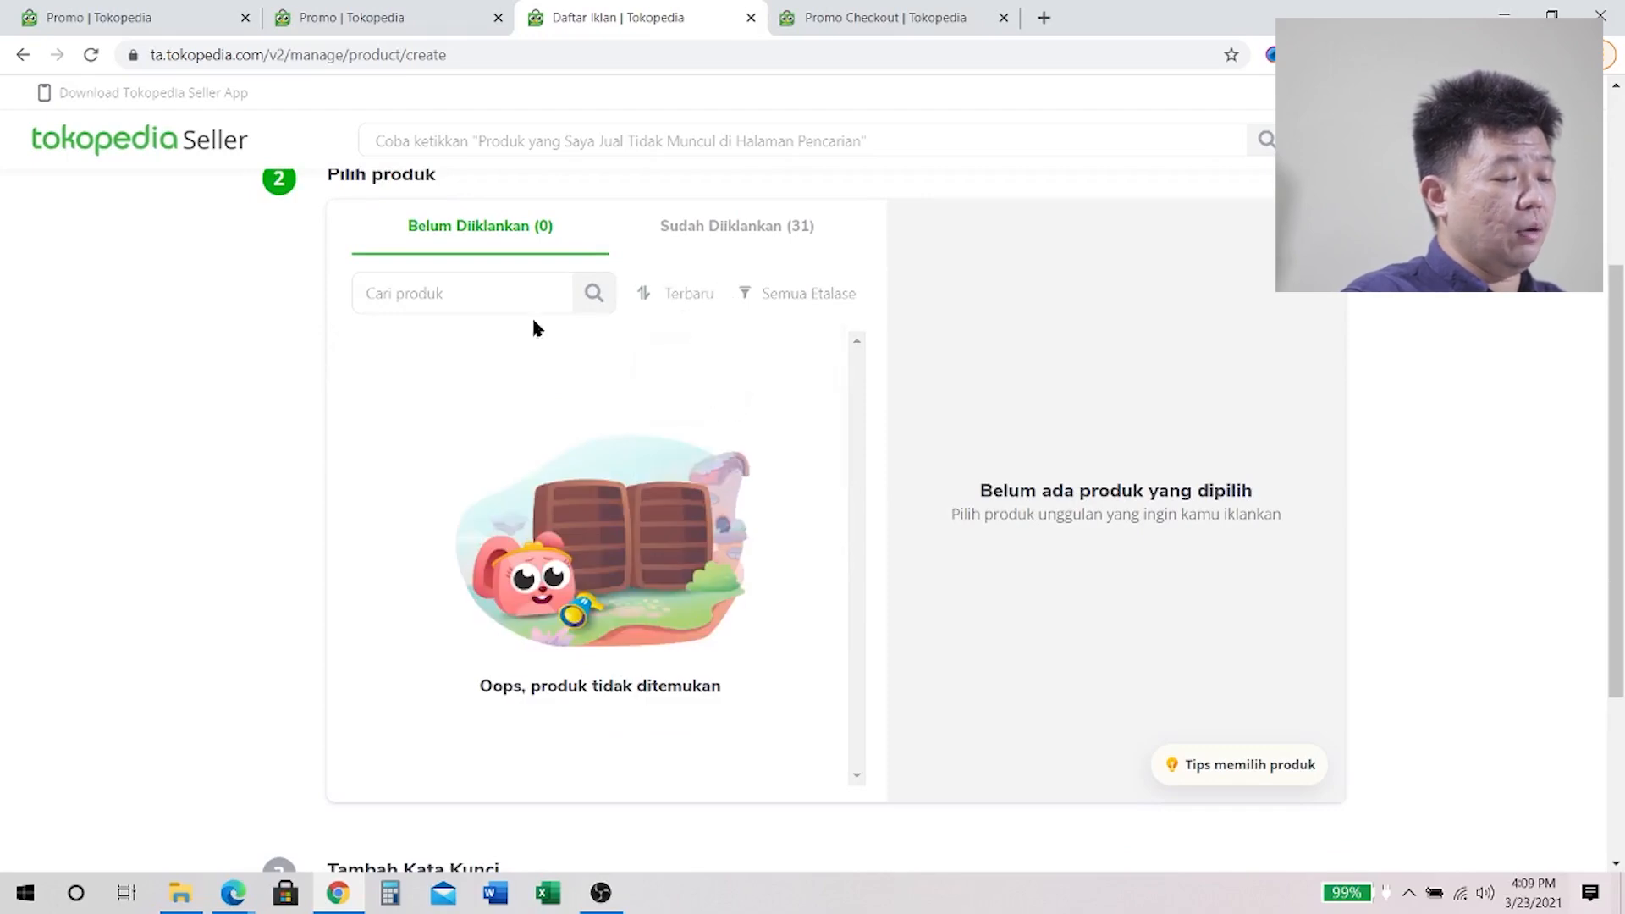
# - Add the BOLA SALJU and HANA EMAS 1Kg flours from the already advertised products to the ad group
pyautogui.click(751, 235)
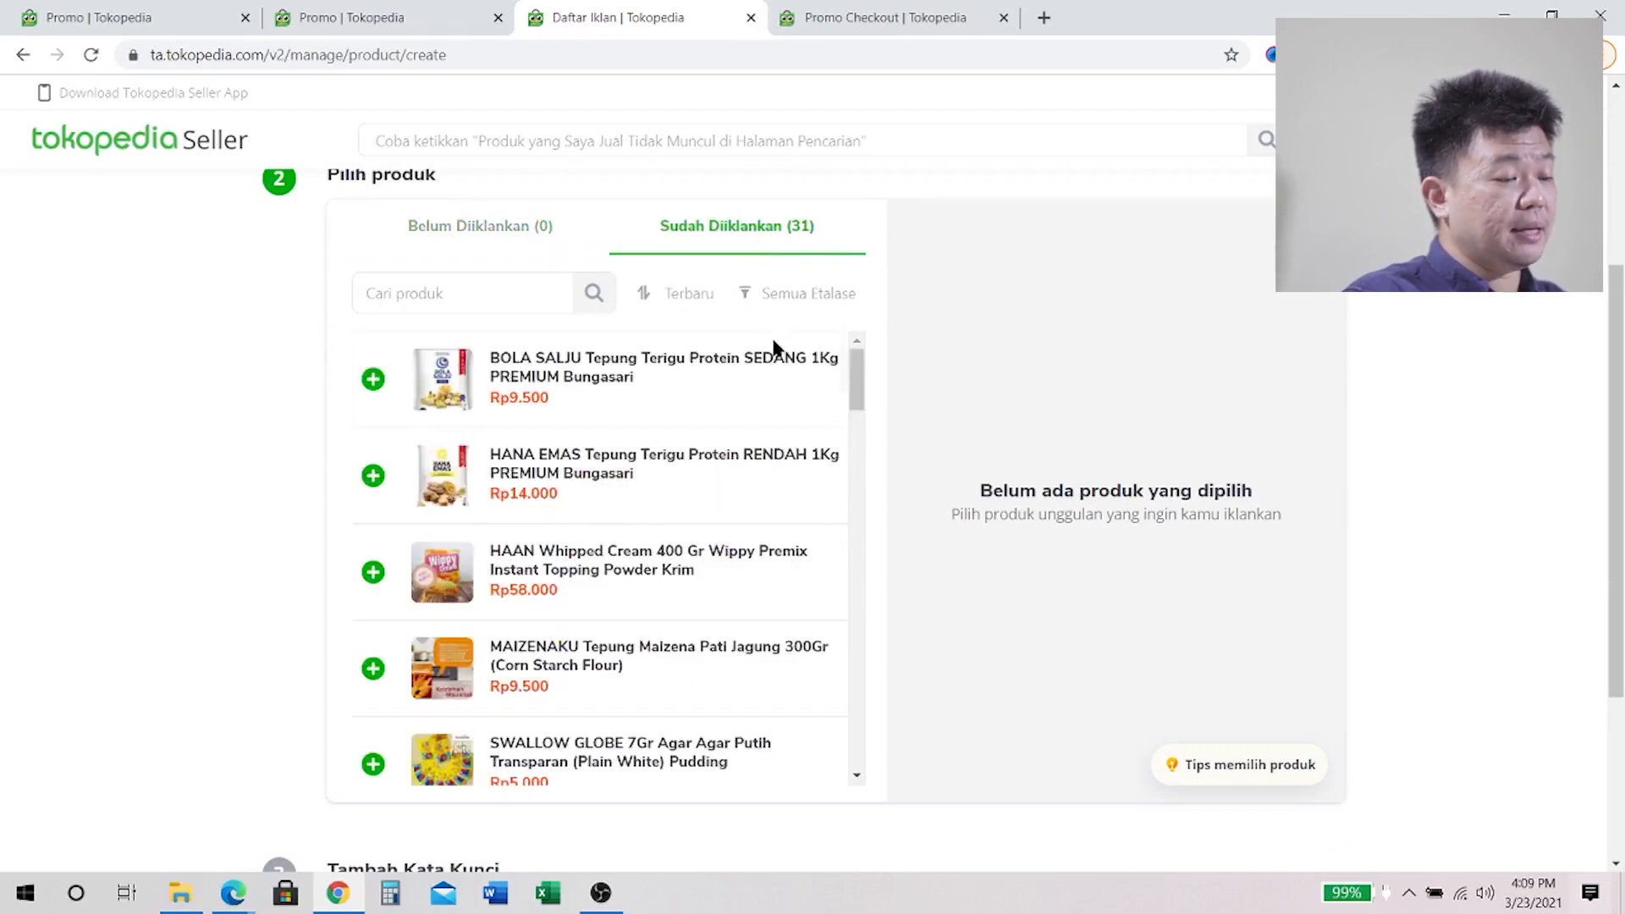
pyautogui.click(773, 402)
pyautogui.click(778, 497)
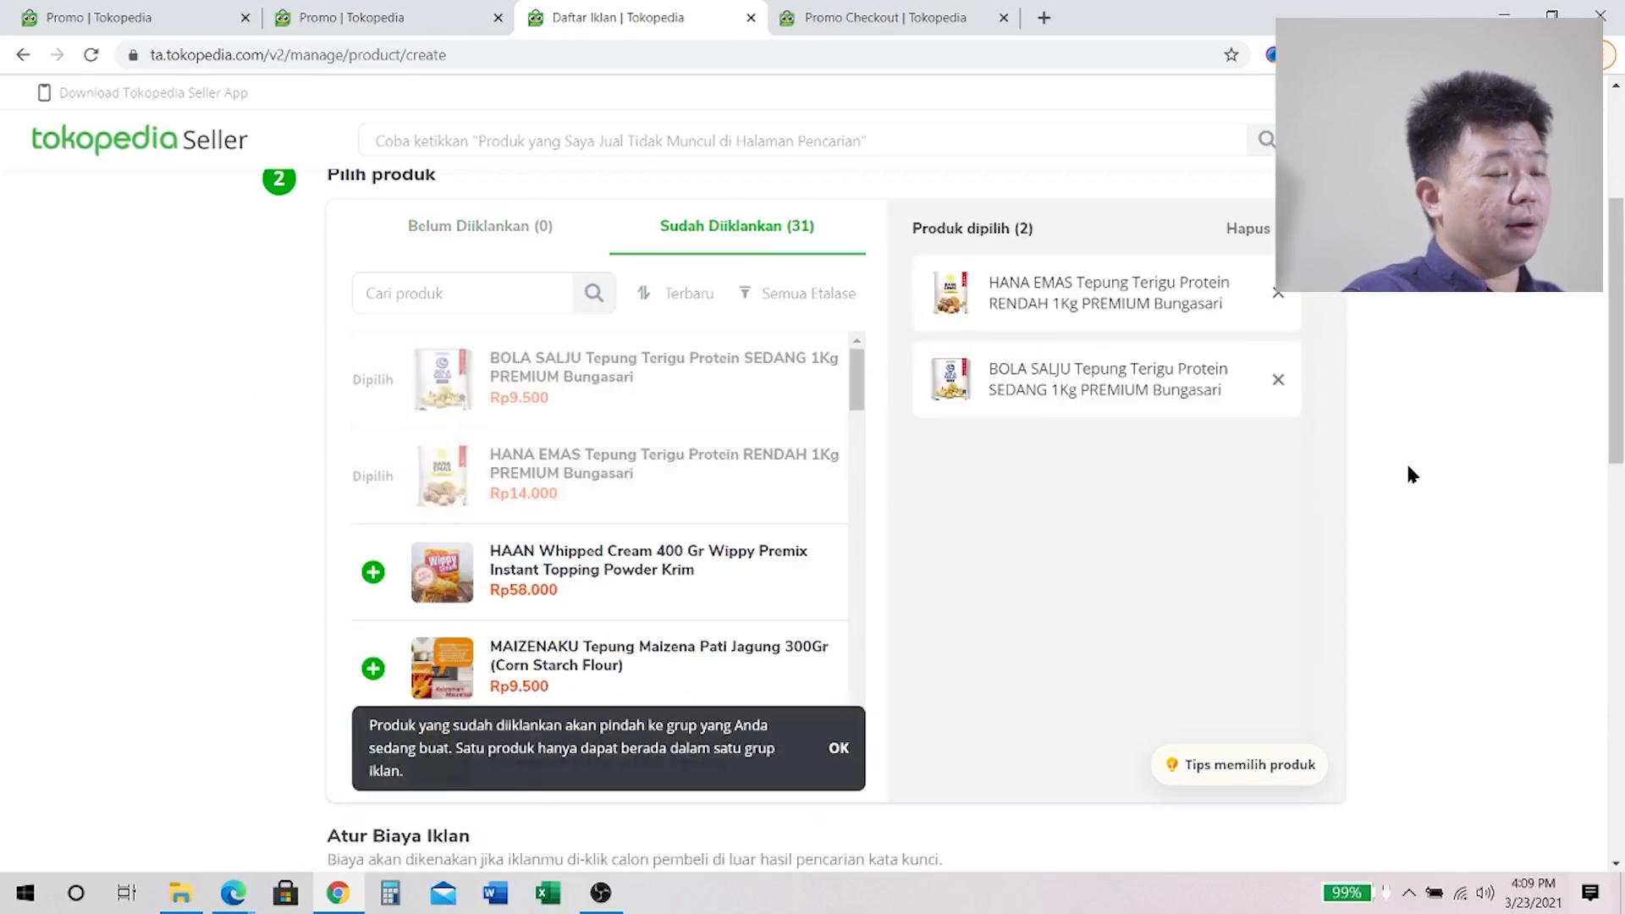
# - Review the ad form's selected products, cost per click, suggested keywords with their bids, and daily budget section
pyautogui.scroll(4, 1437, 495)
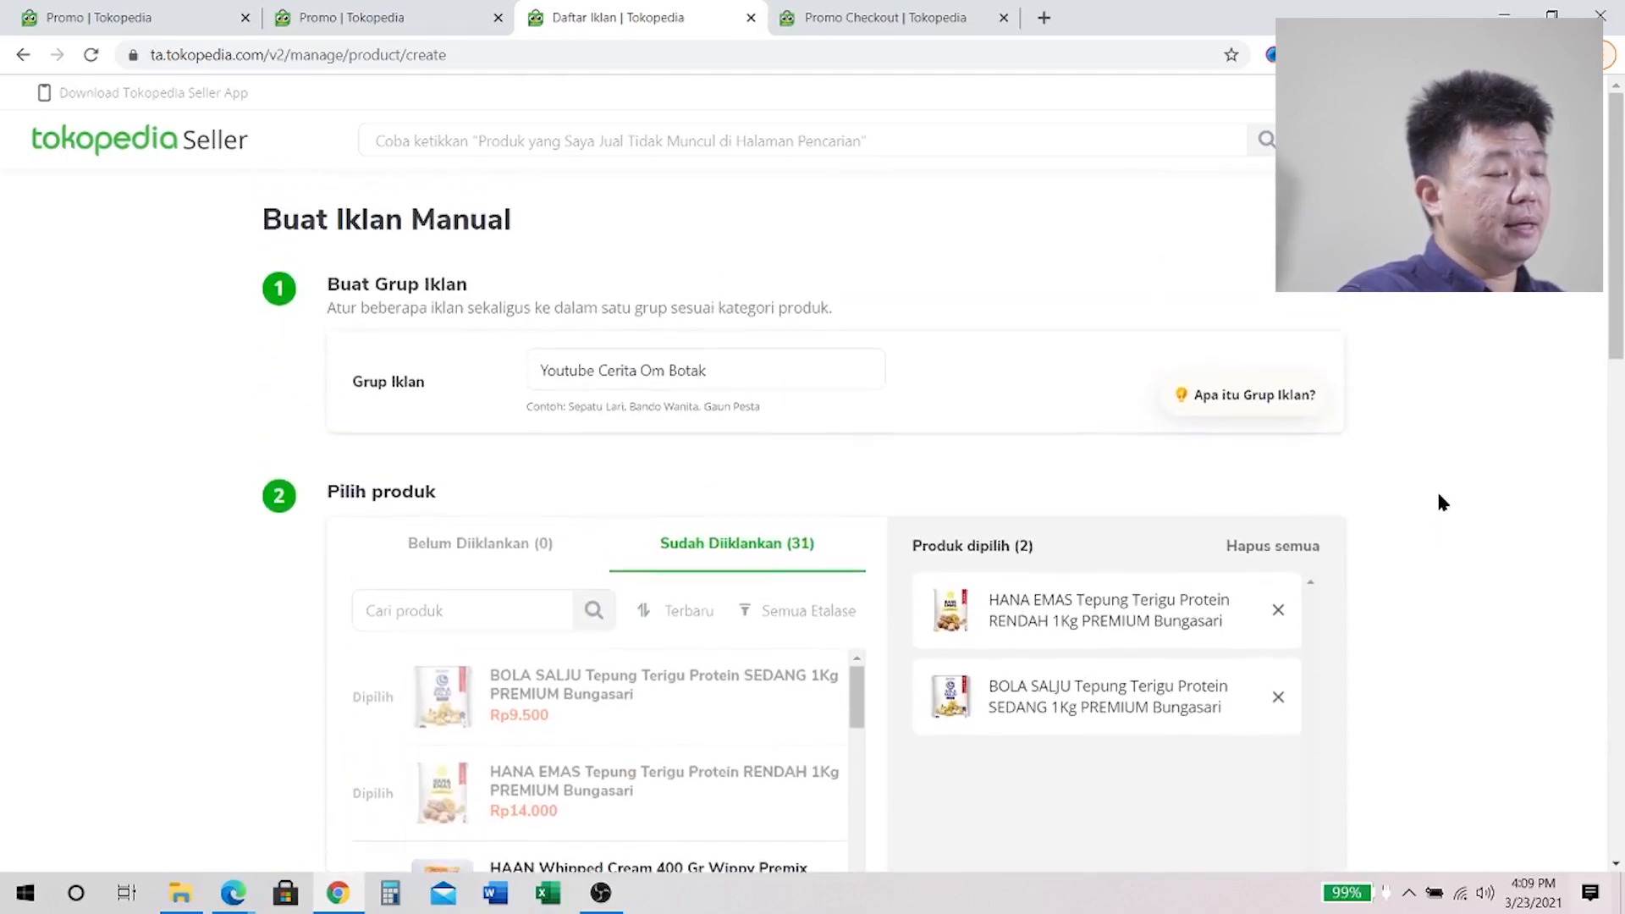
pyautogui.scroll(-10, 1439, 490)
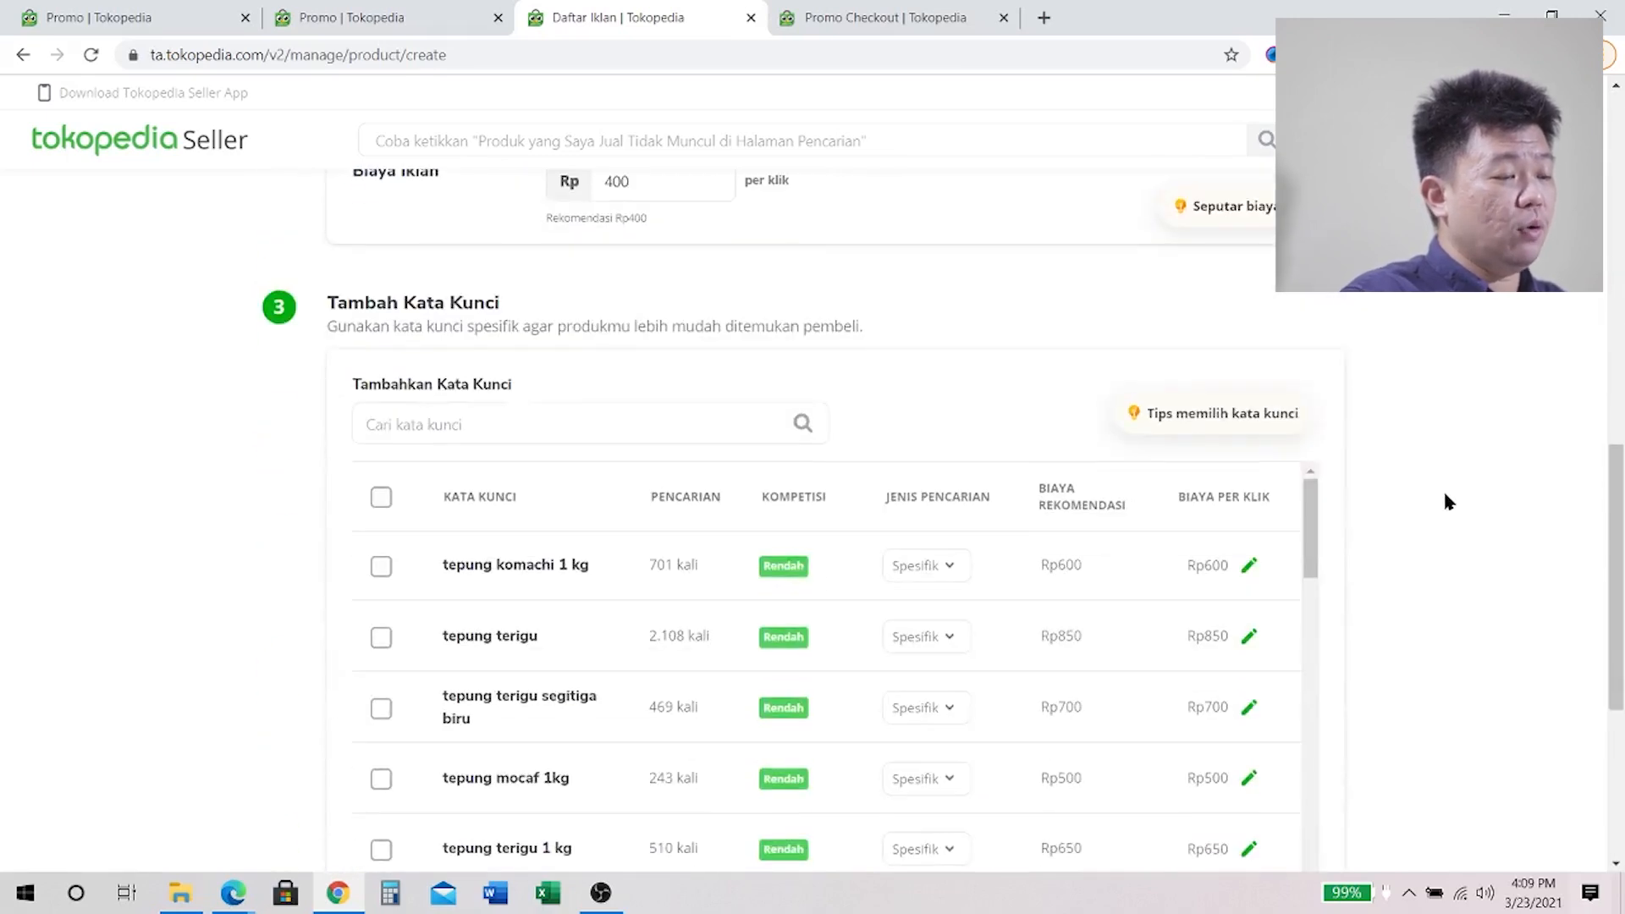
pyautogui.scroll(8, 1312, 343)
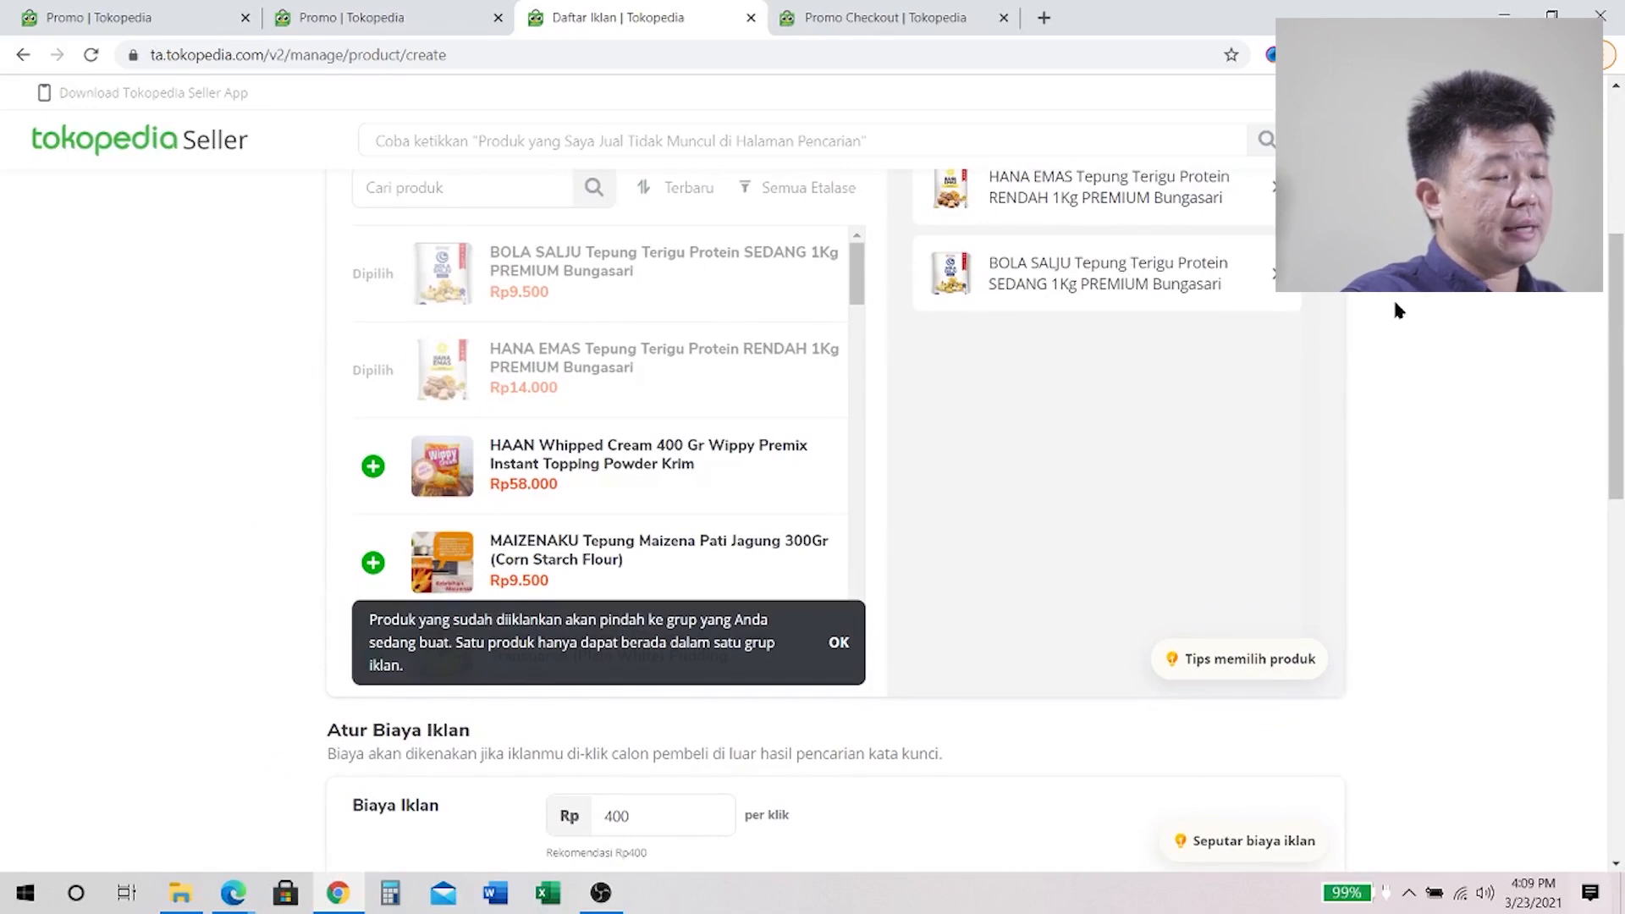
pyautogui.scroll(-4, 1397, 312)
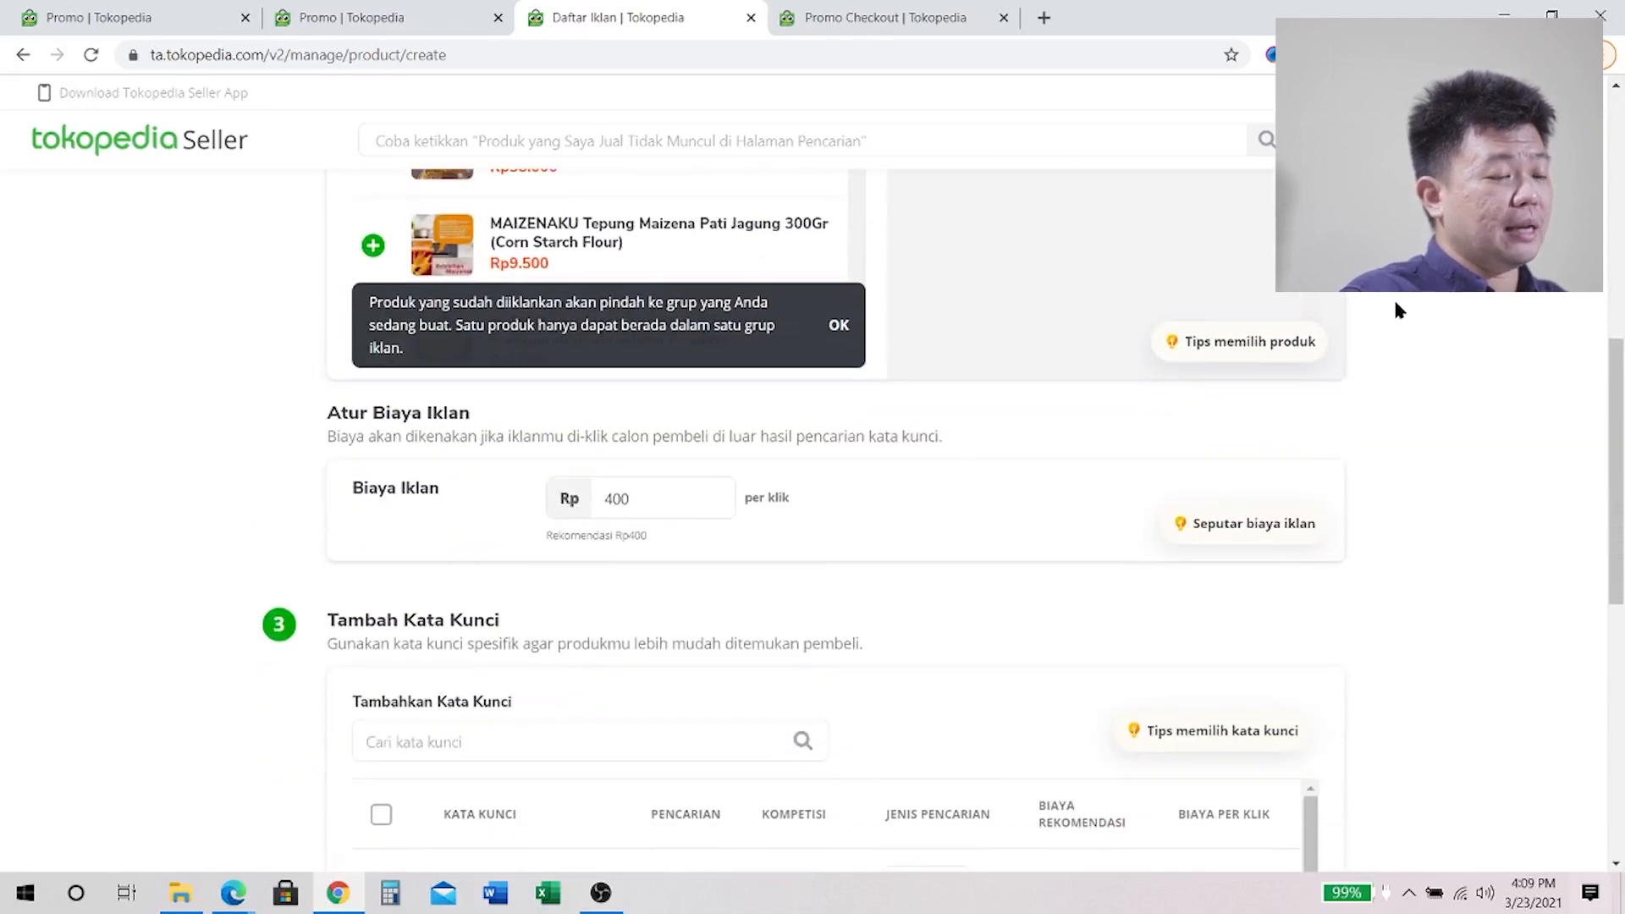
pyautogui.scroll(6, 1397, 311)
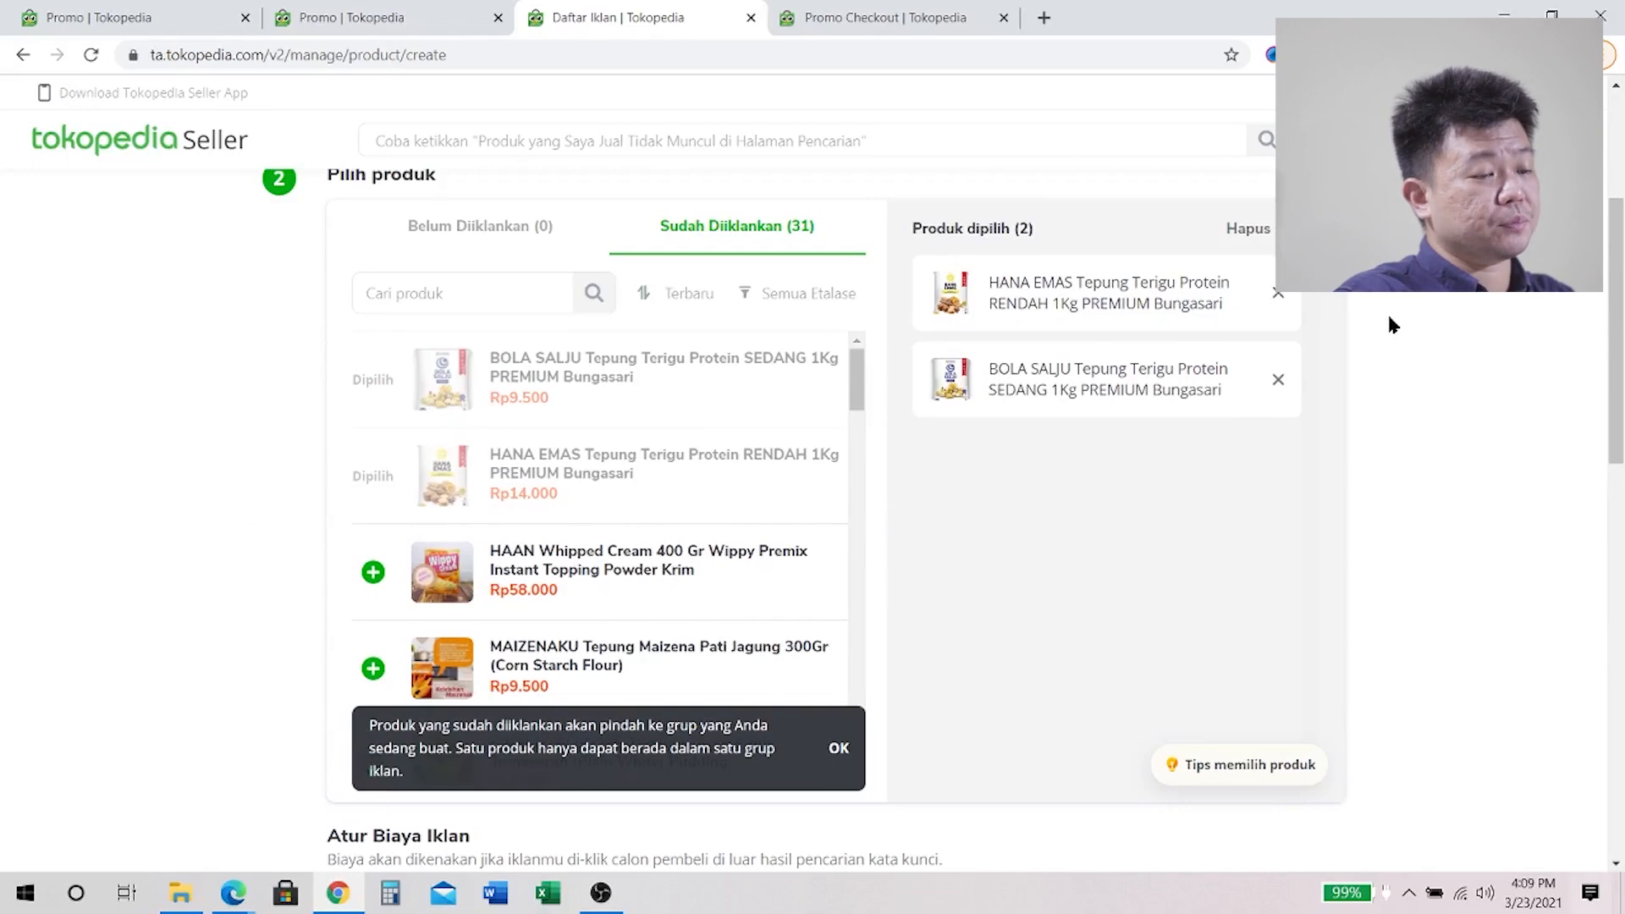
pyautogui.scroll(-3, 1269, 364)
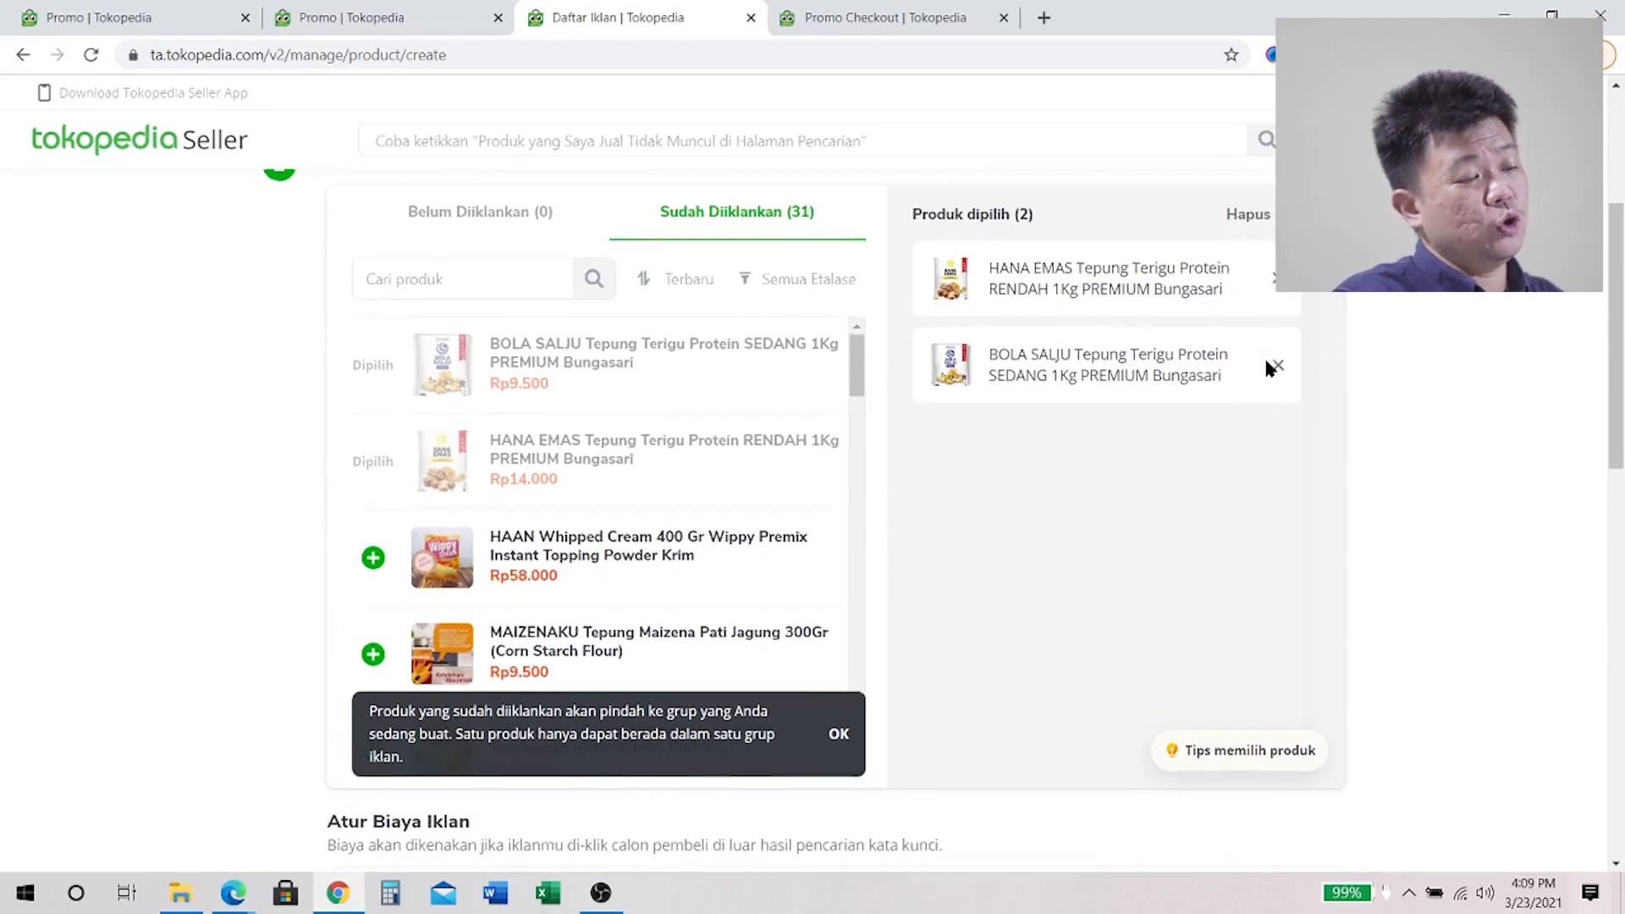
pyautogui.scroll(-3, 1267, 369)
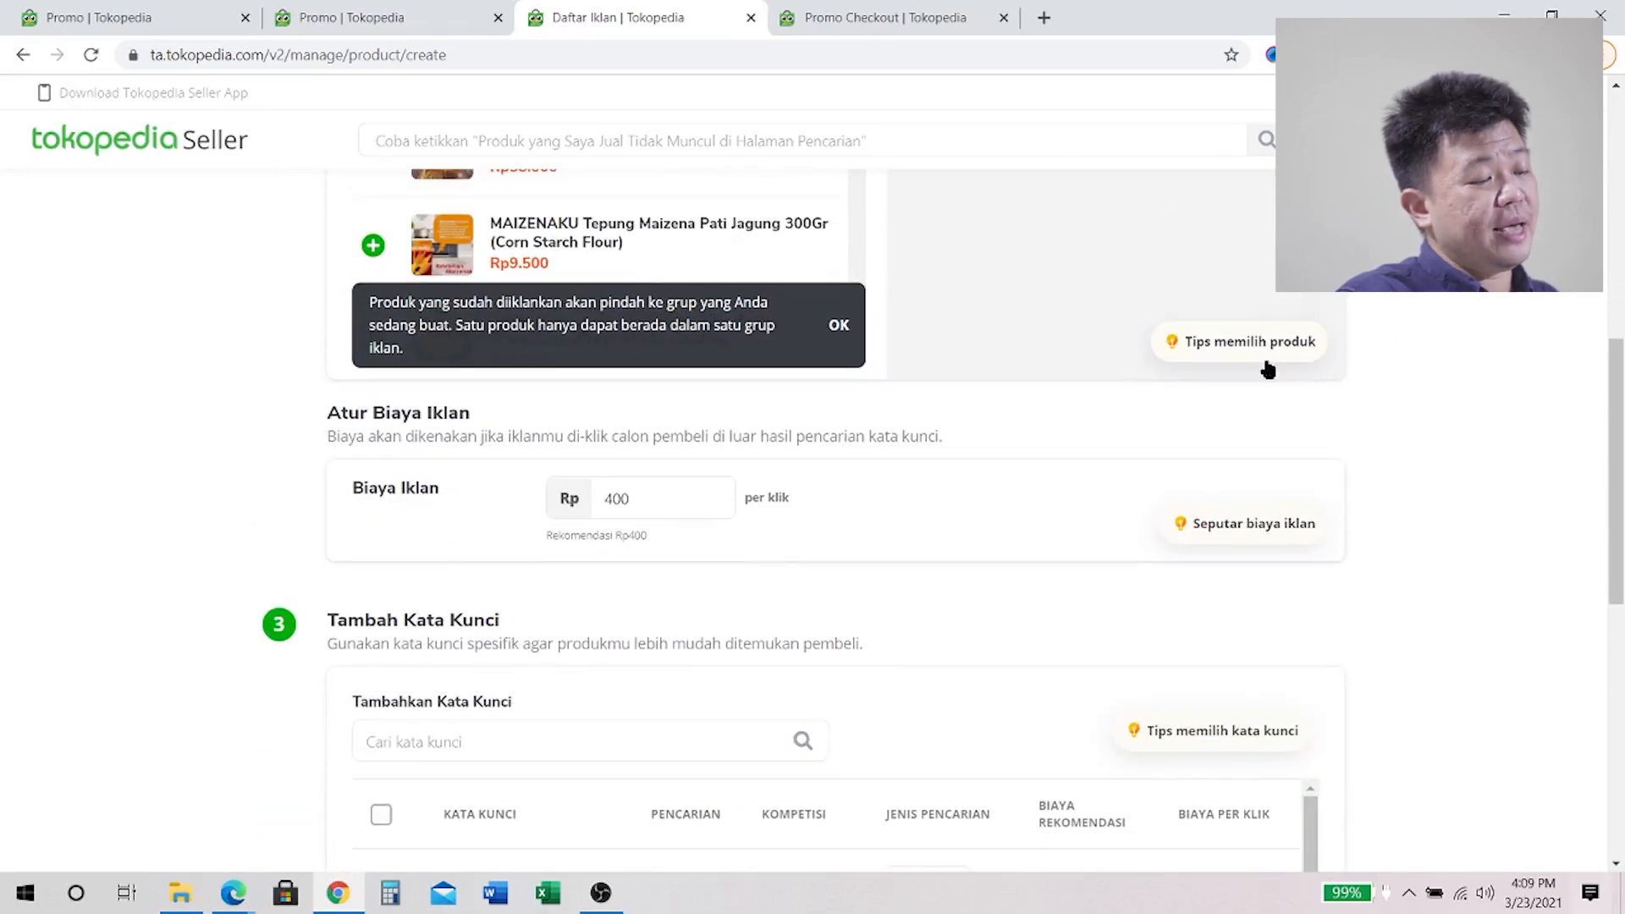
pyautogui.scroll(-2, 1266, 369)
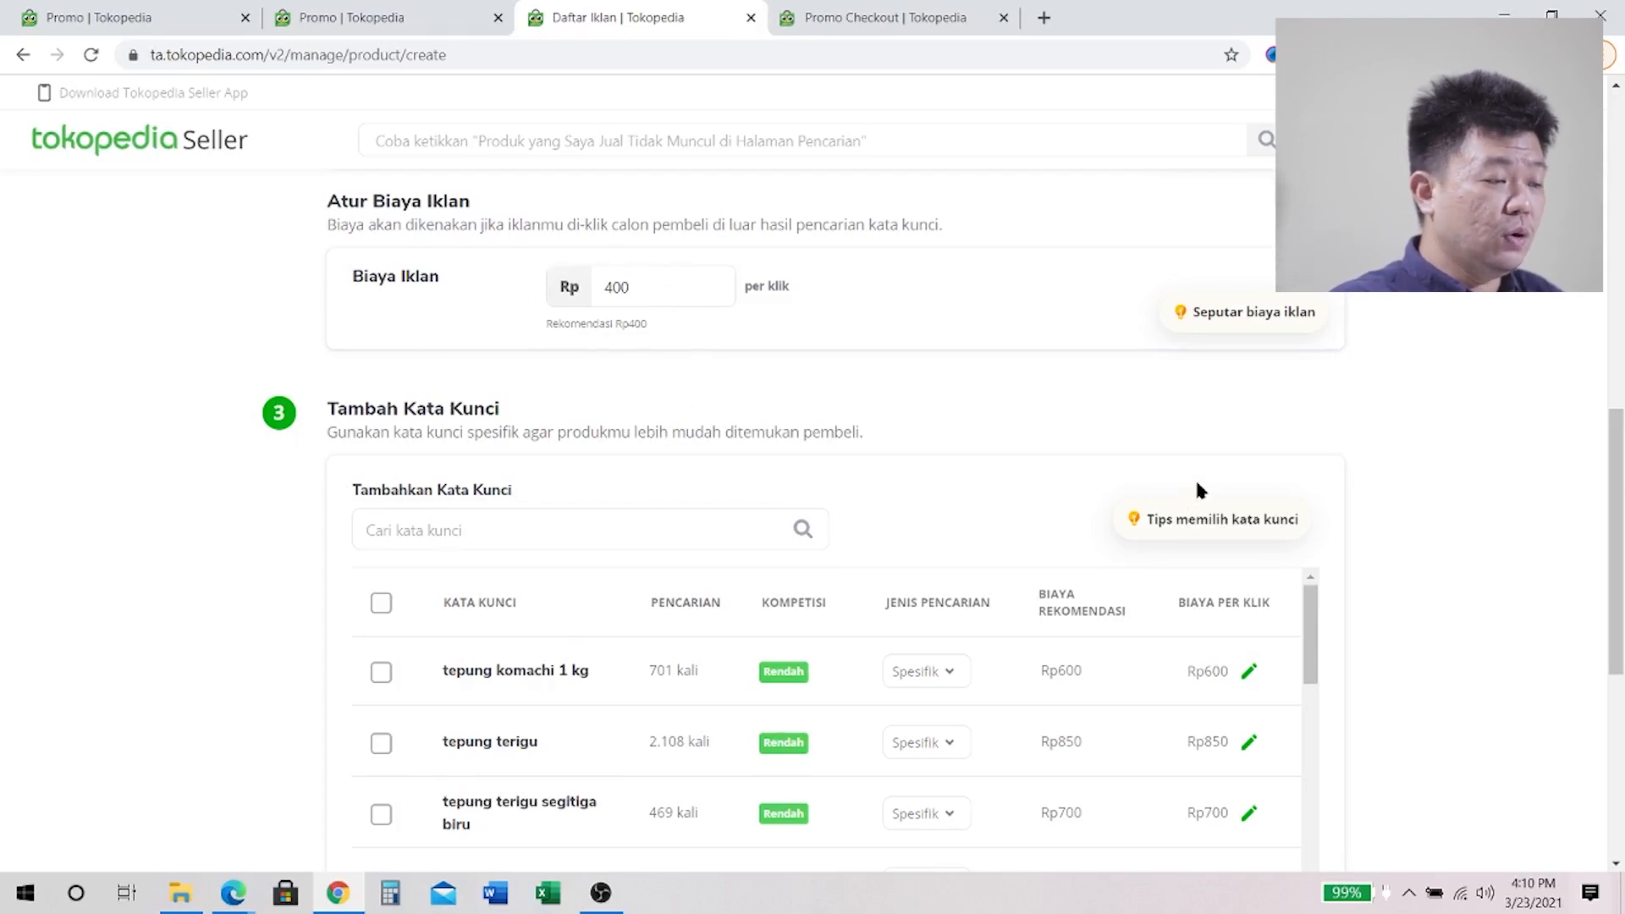
pyautogui.scroll(-1, 1197, 484)
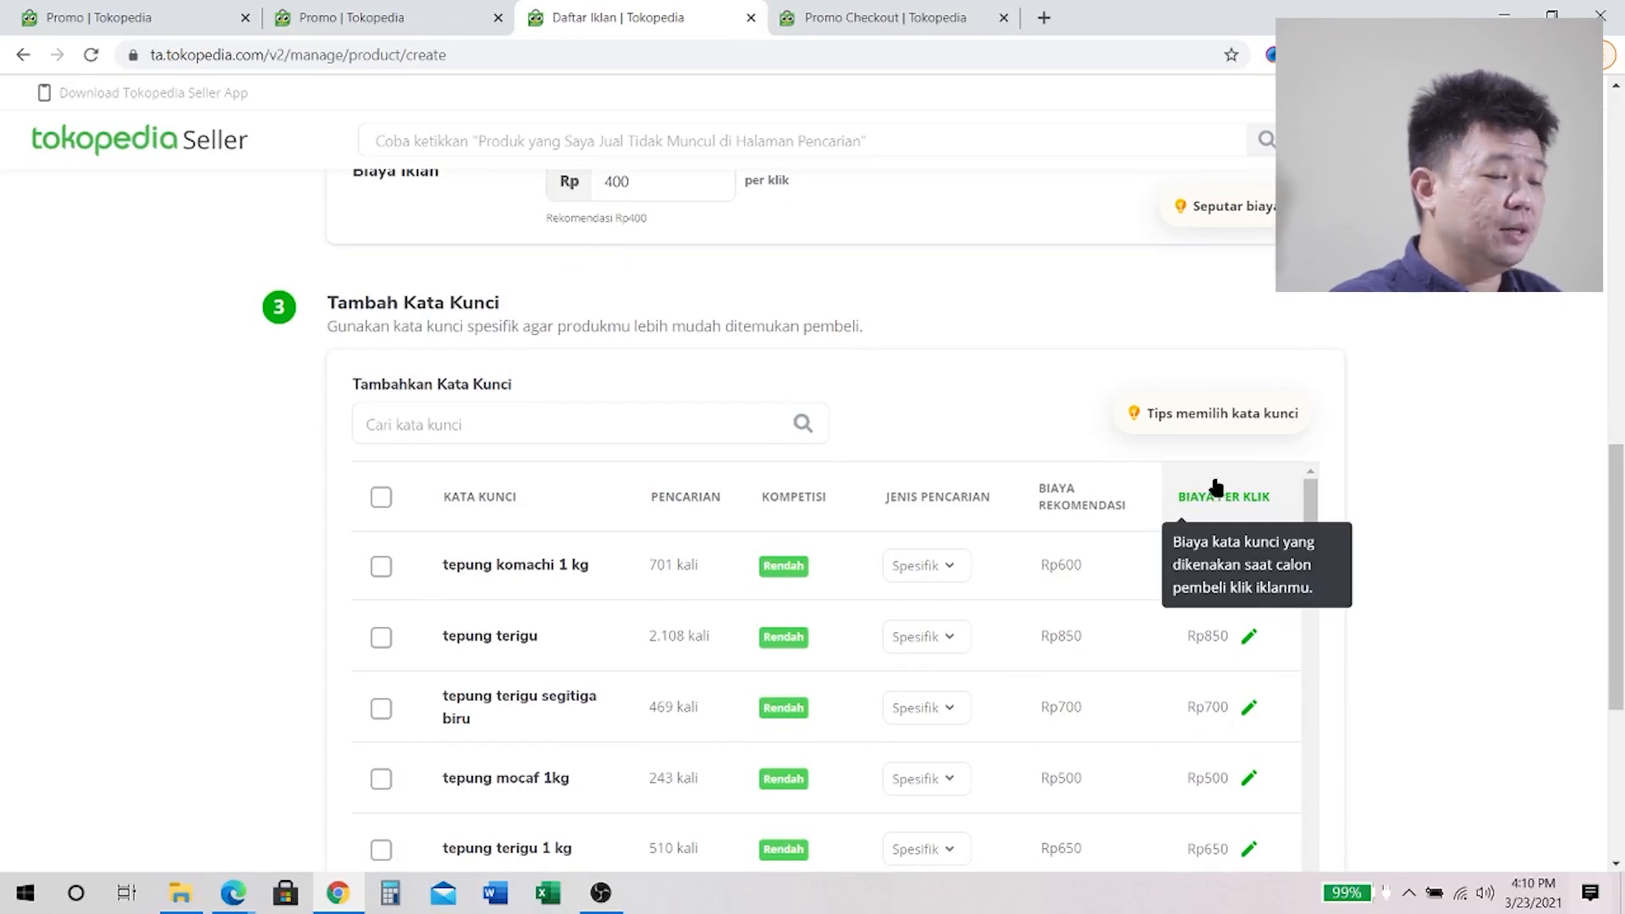
pyautogui.scroll(-1, 1216, 486)
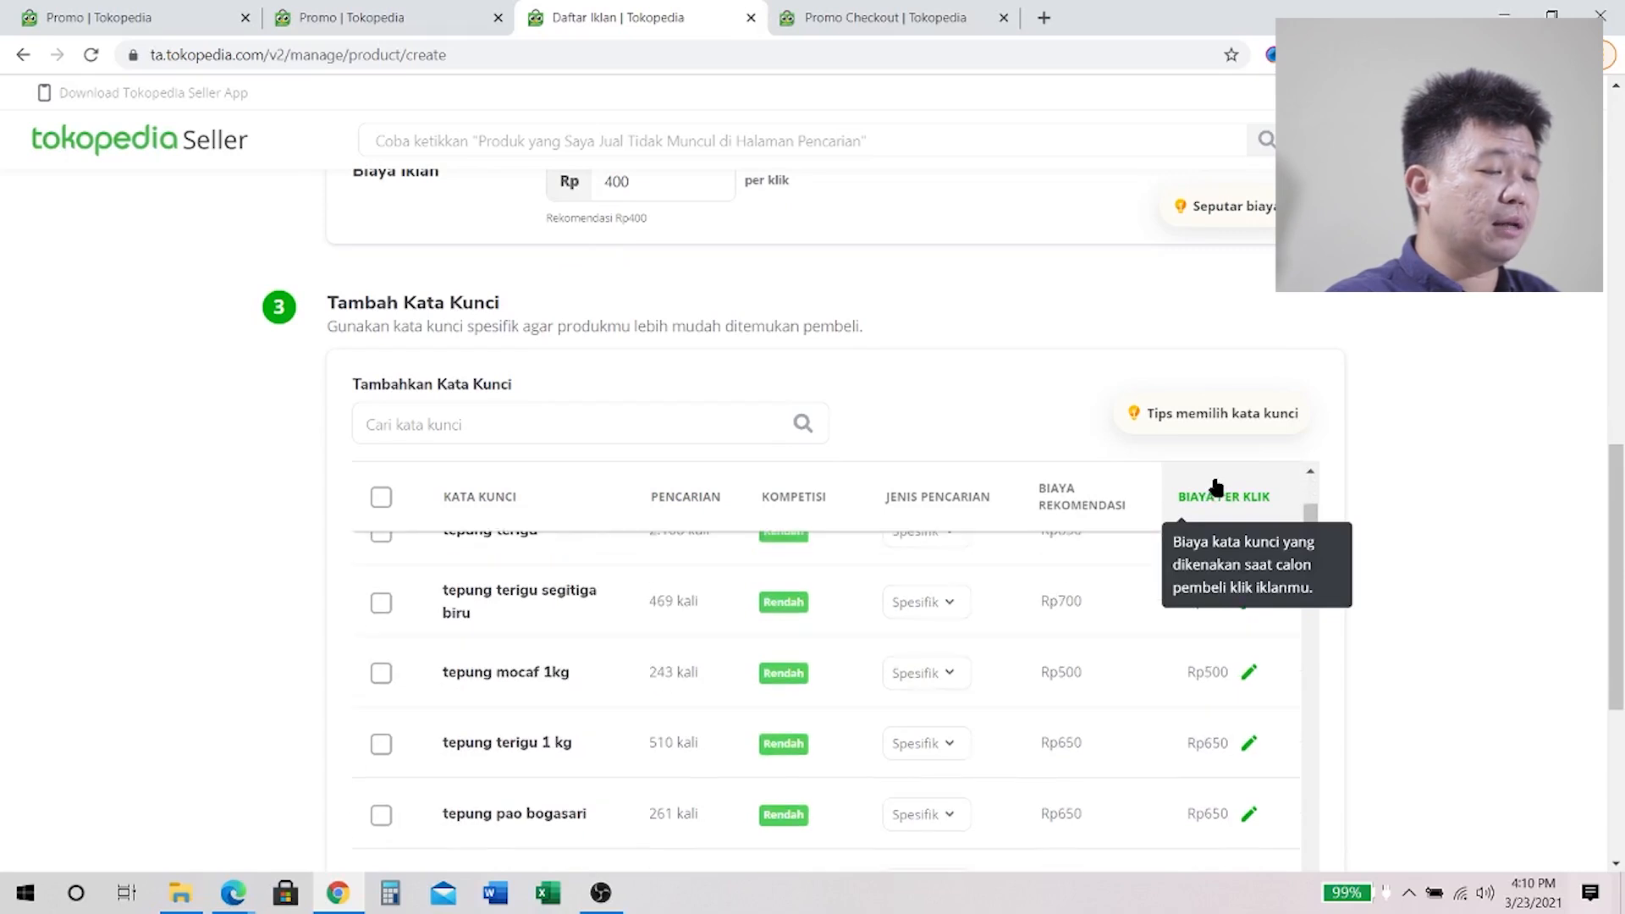
pyautogui.scroll(-2, 1514, 465)
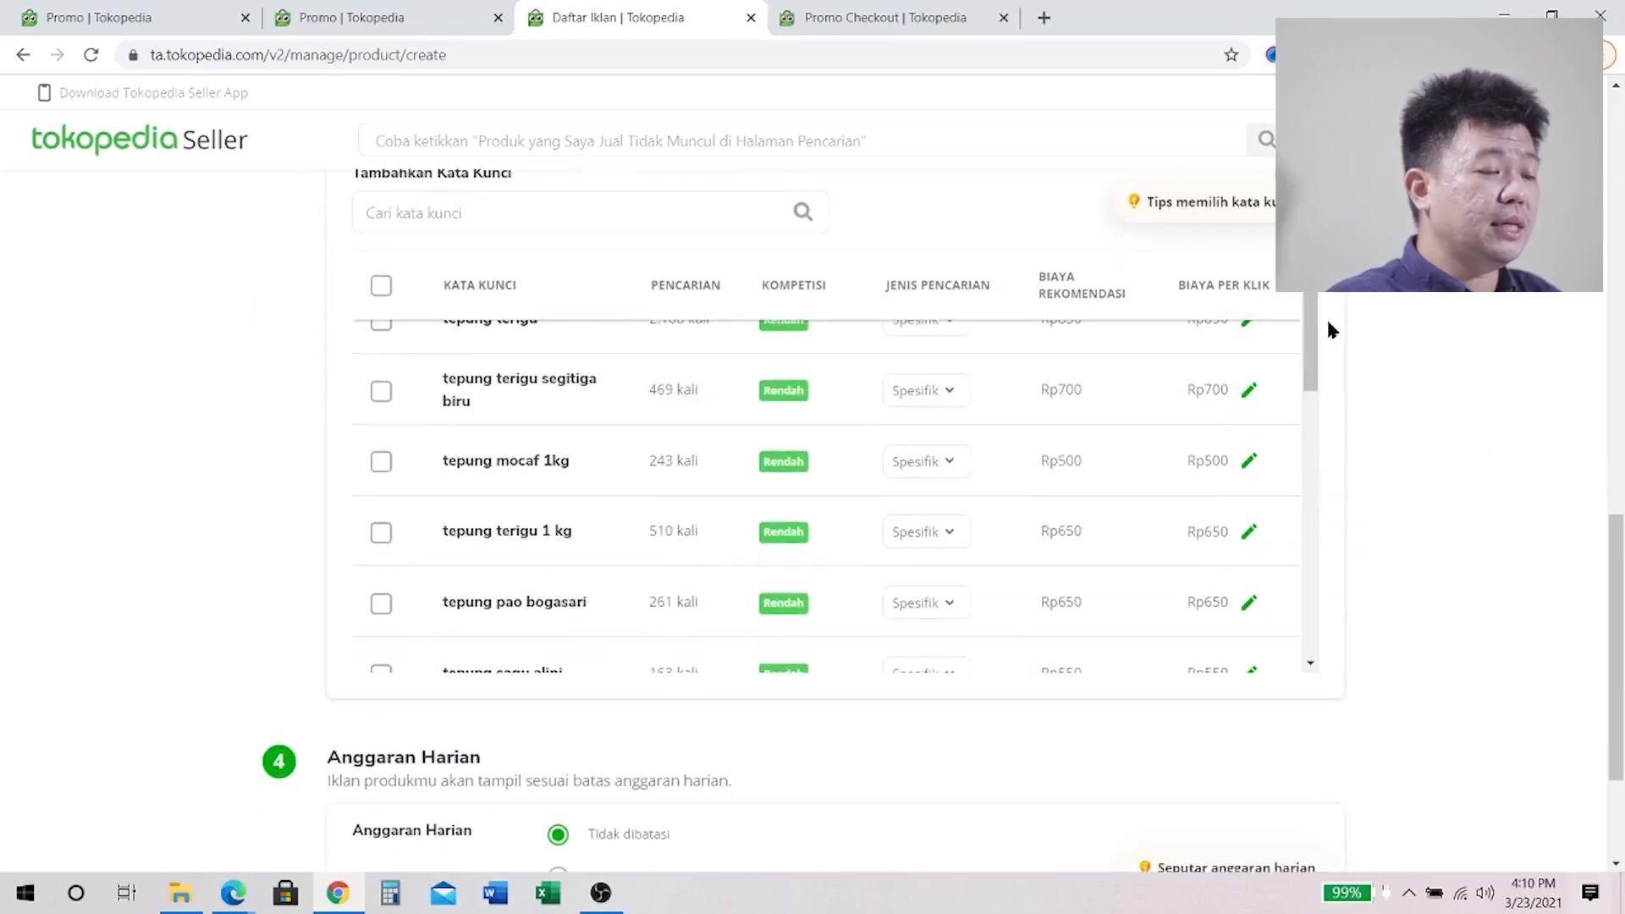
# - Change the search type of the keyword "tepung terigu" to Pencarian Luas
pyautogui.moveTo(1310, 371); pyautogui.dragTo(1313, 317)
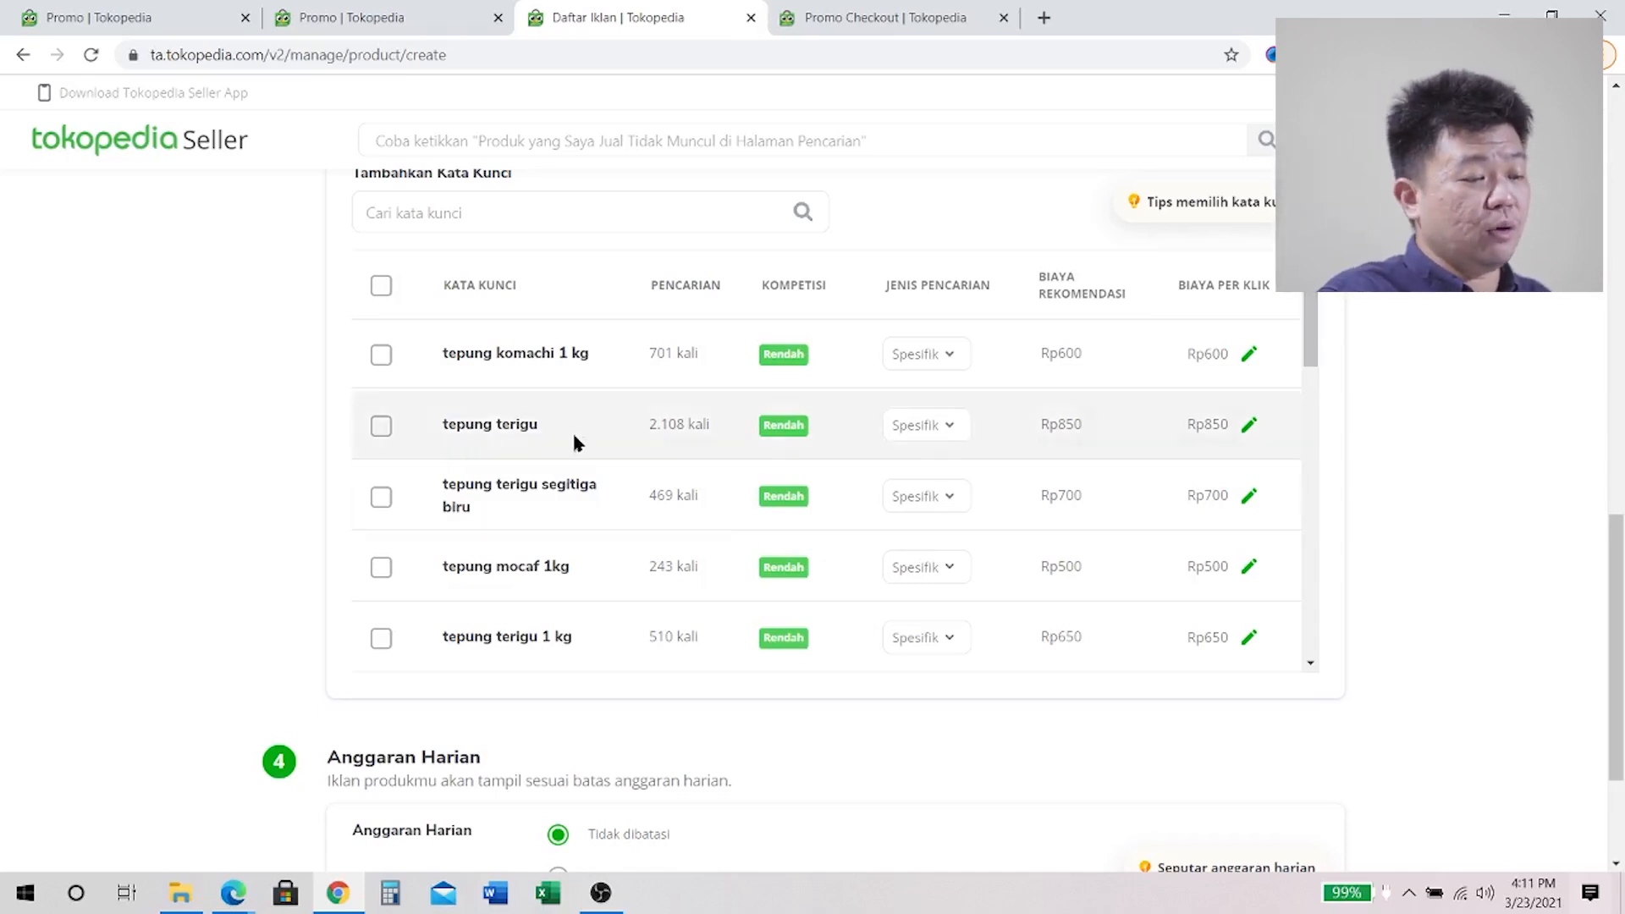
pyautogui.click(922, 429)
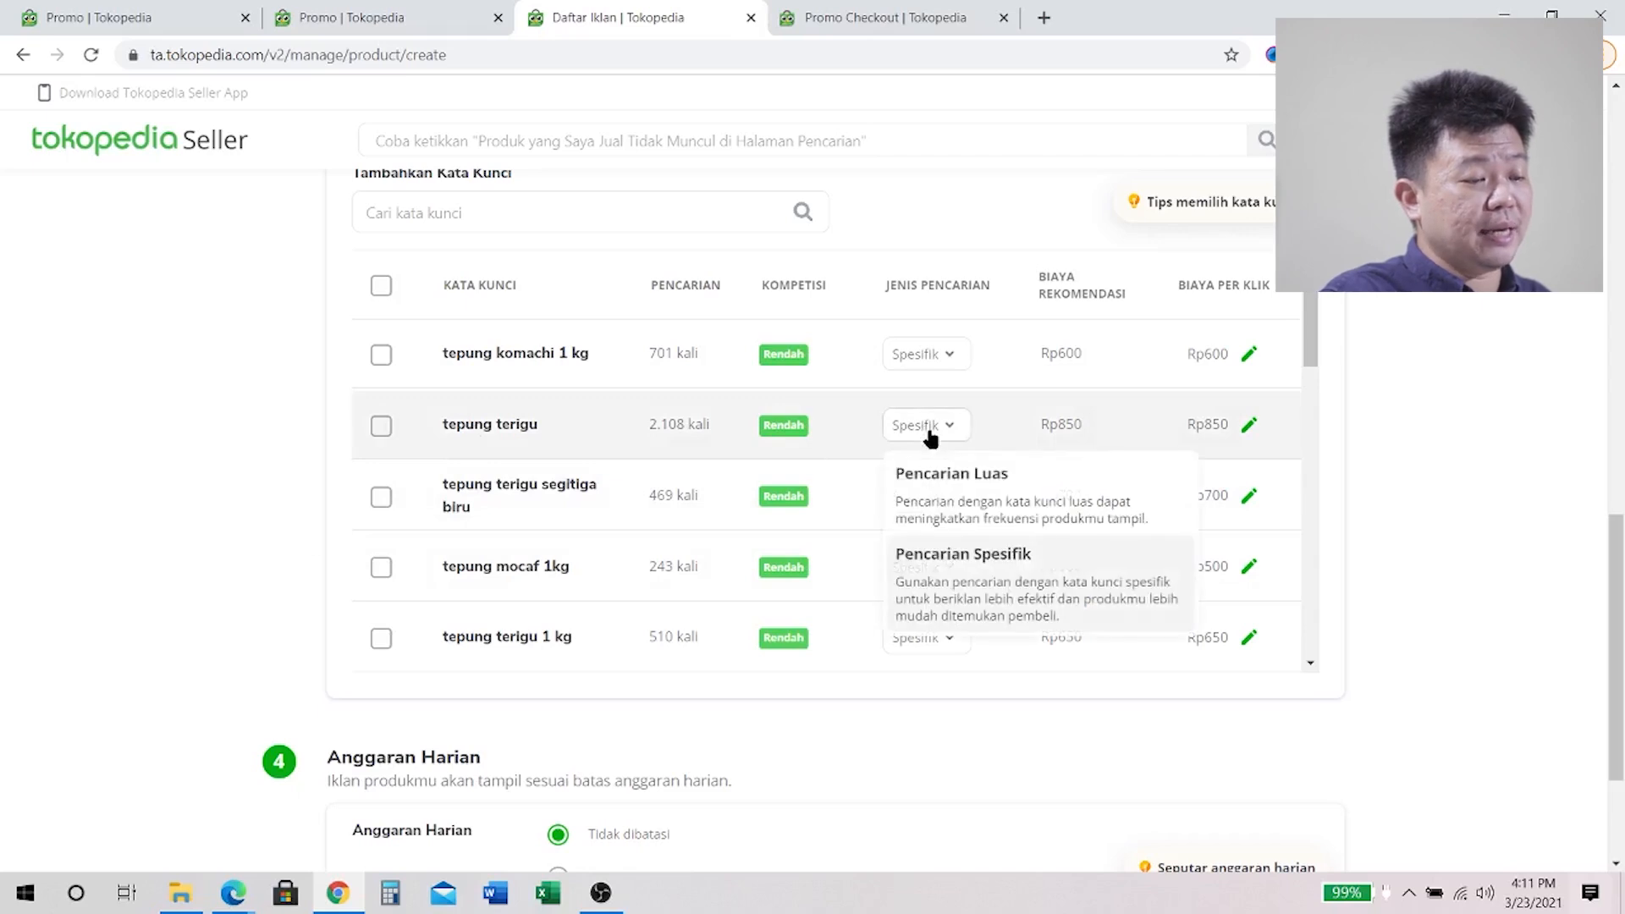
pyautogui.click(980, 523)
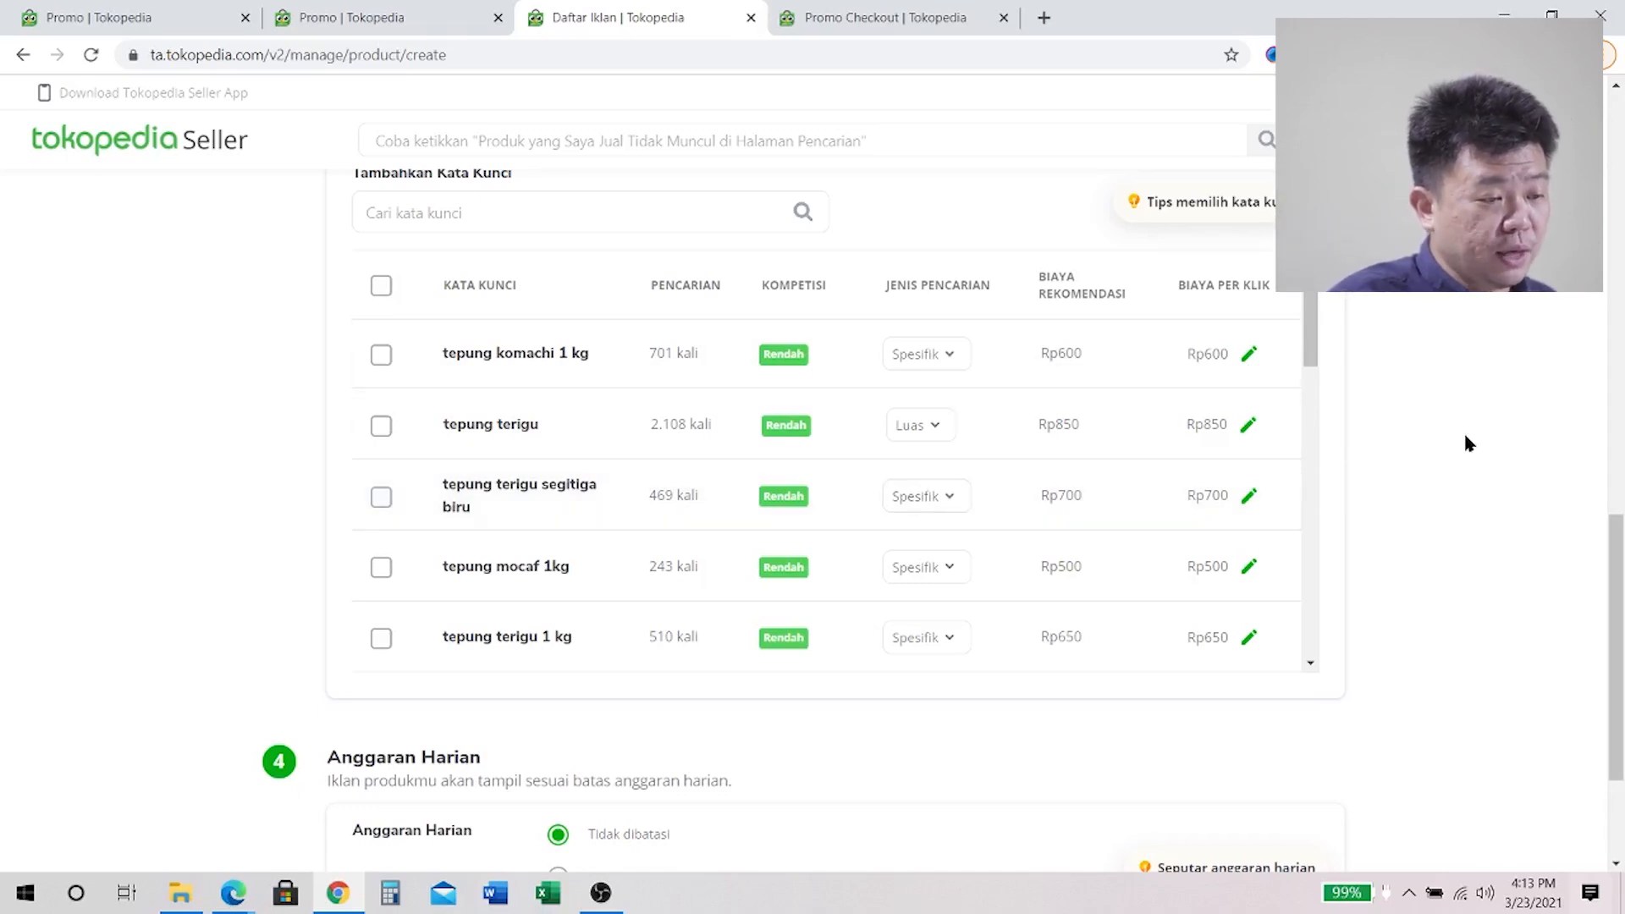
# - Select all of the suggested keywords for the ad group
pyautogui.scroll(-3, 1465, 435)
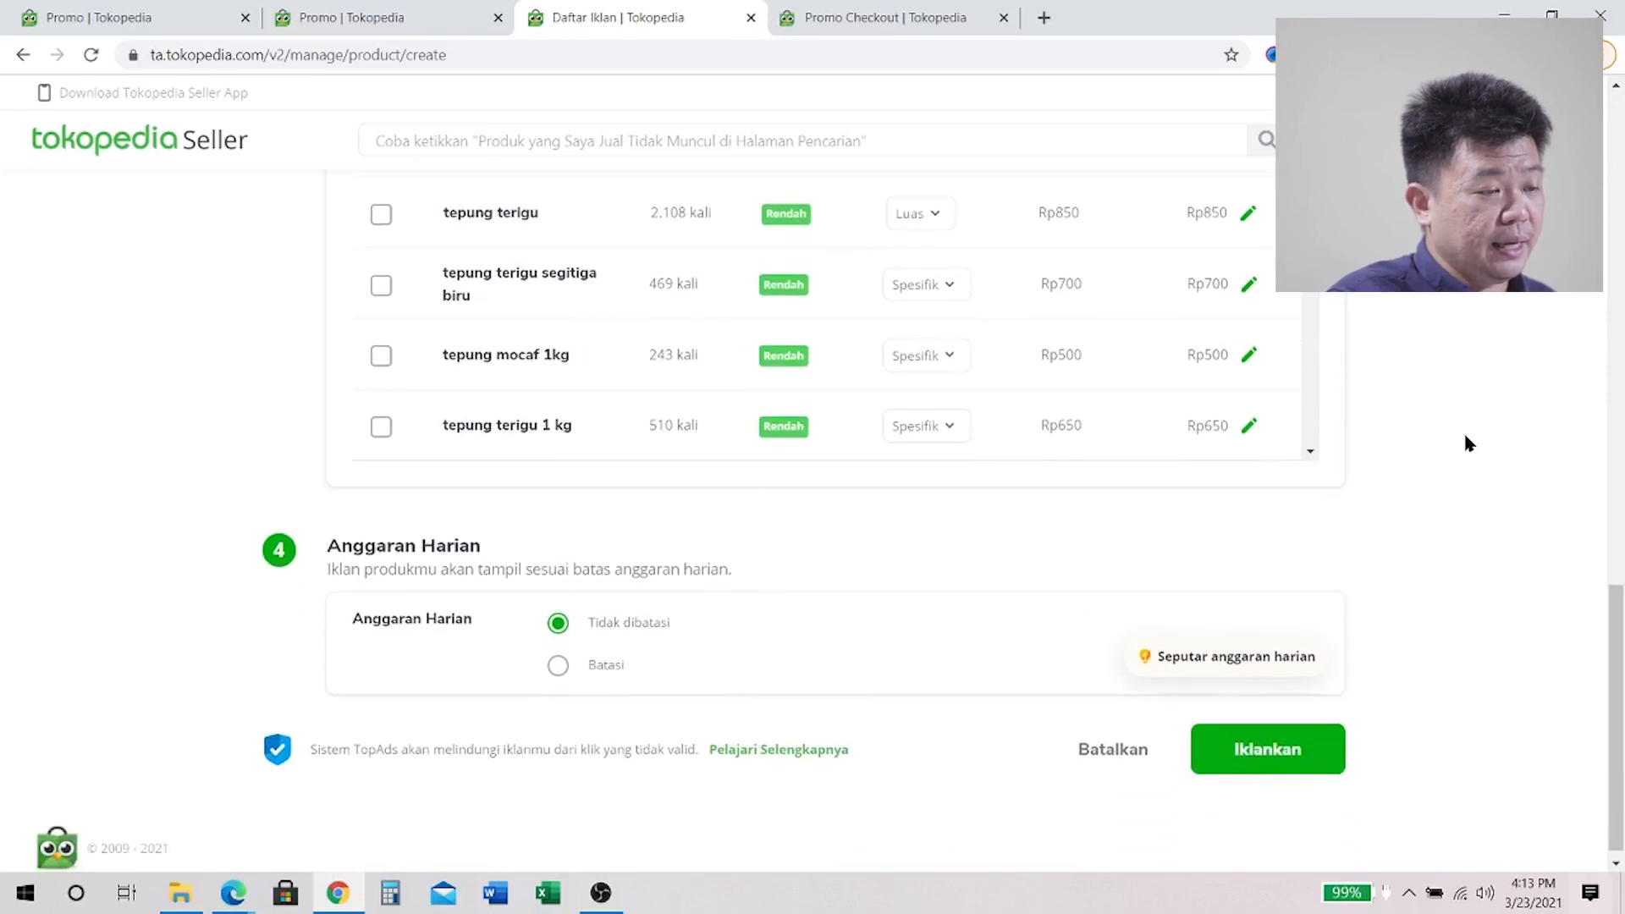
pyautogui.scroll(3, 380, 280)
pyautogui.click(381, 285)
# - Limit the ad group's daily budget to Rp16.000 per day
pyautogui.scroll(-3, 1468, 436)
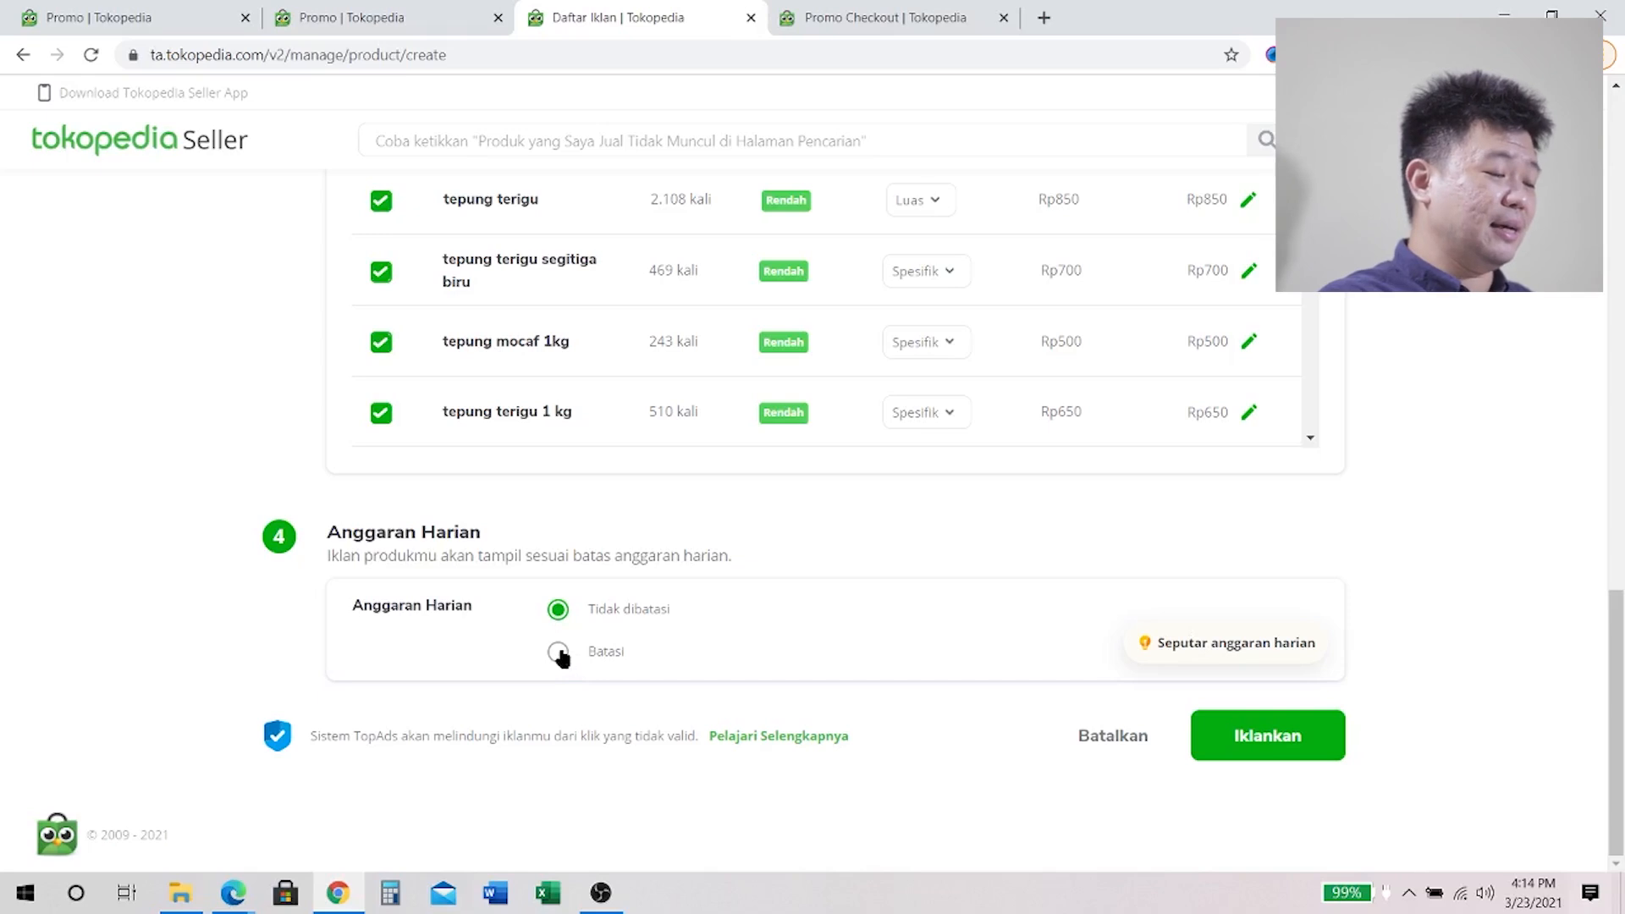
pyautogui.click(558, 652)
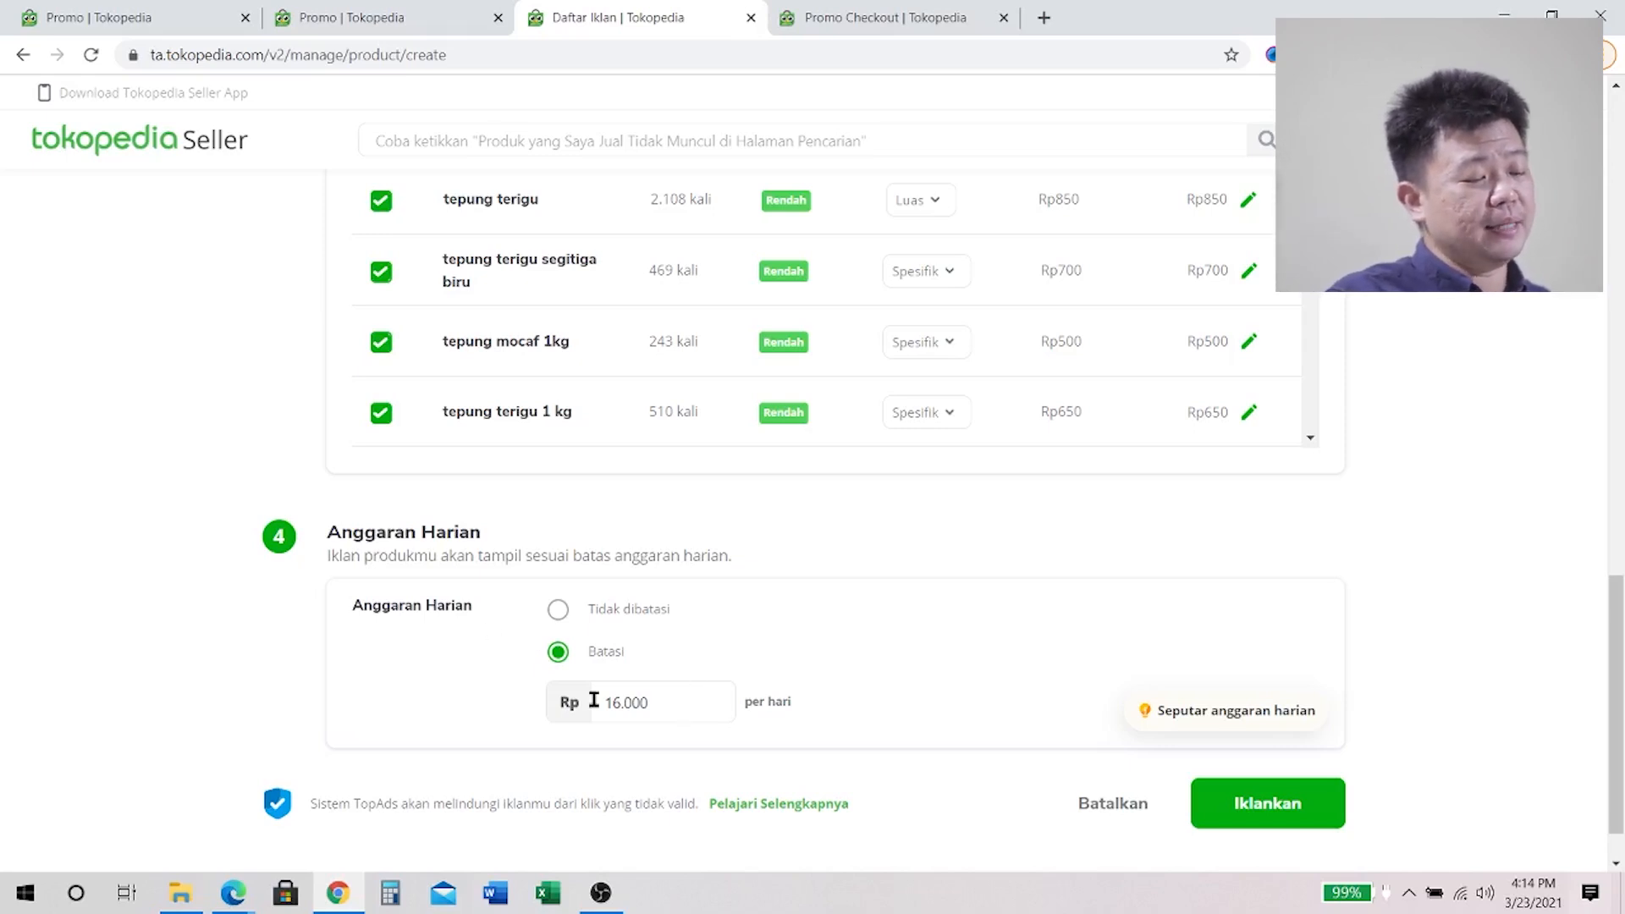
pyautogui.doubleClick(638, 718)
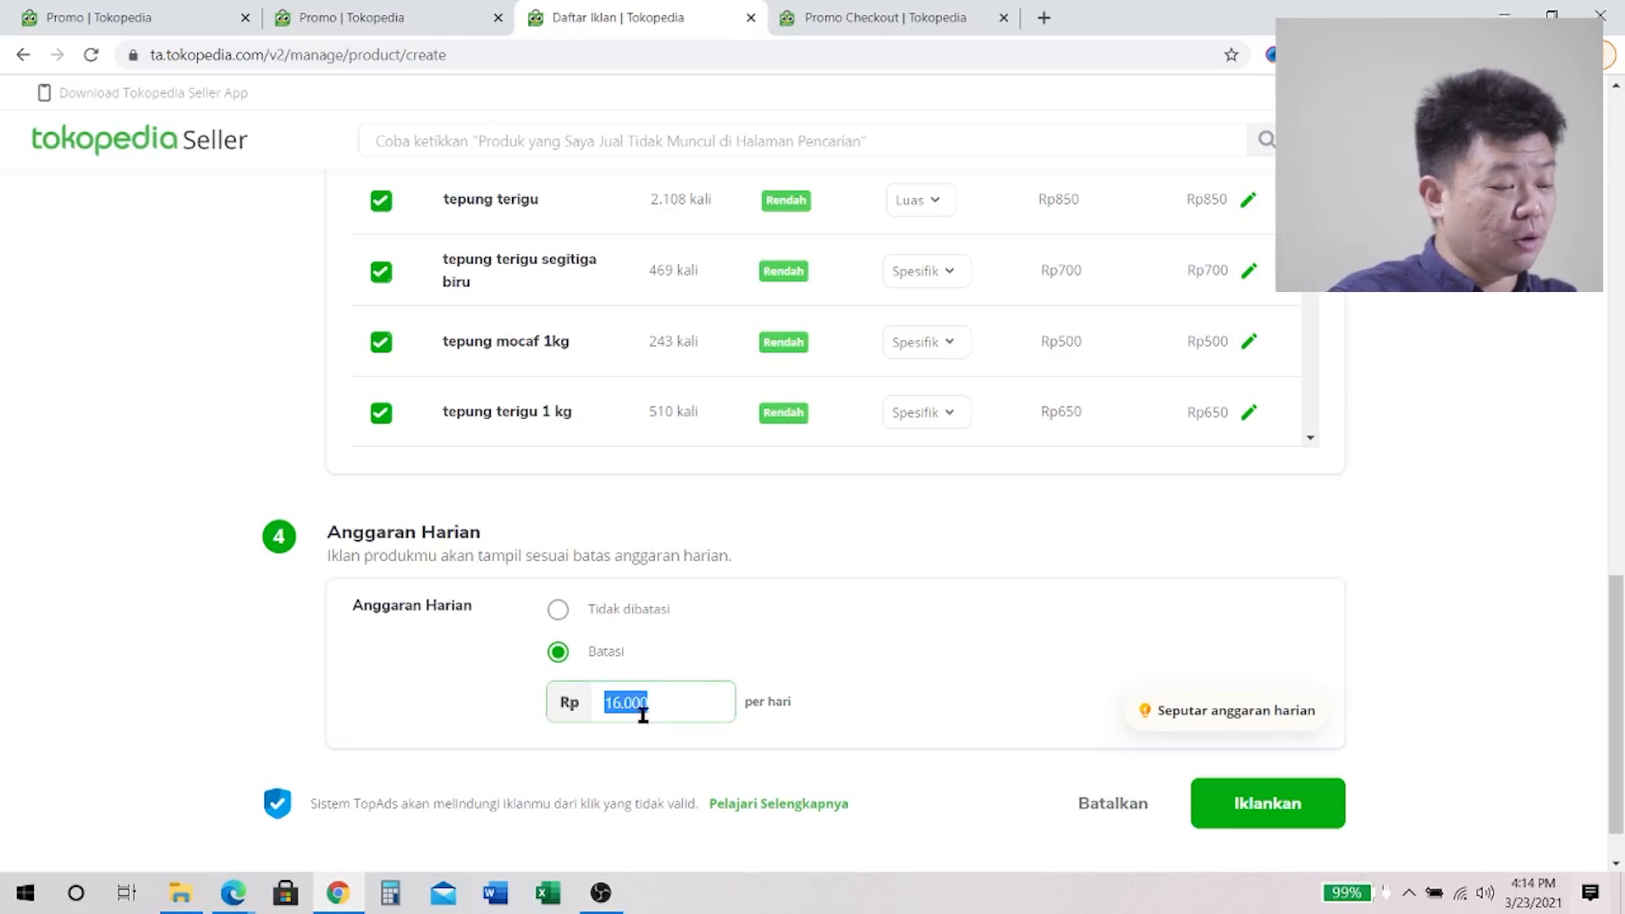
pyautogui.write('1000')
pyautogui.press('BackSpace')
pyautogui.press('BackSpace')
pyautogui.press('BackSpace')
pyautogui.write('6.000')
pyautogui.click(852, 665)
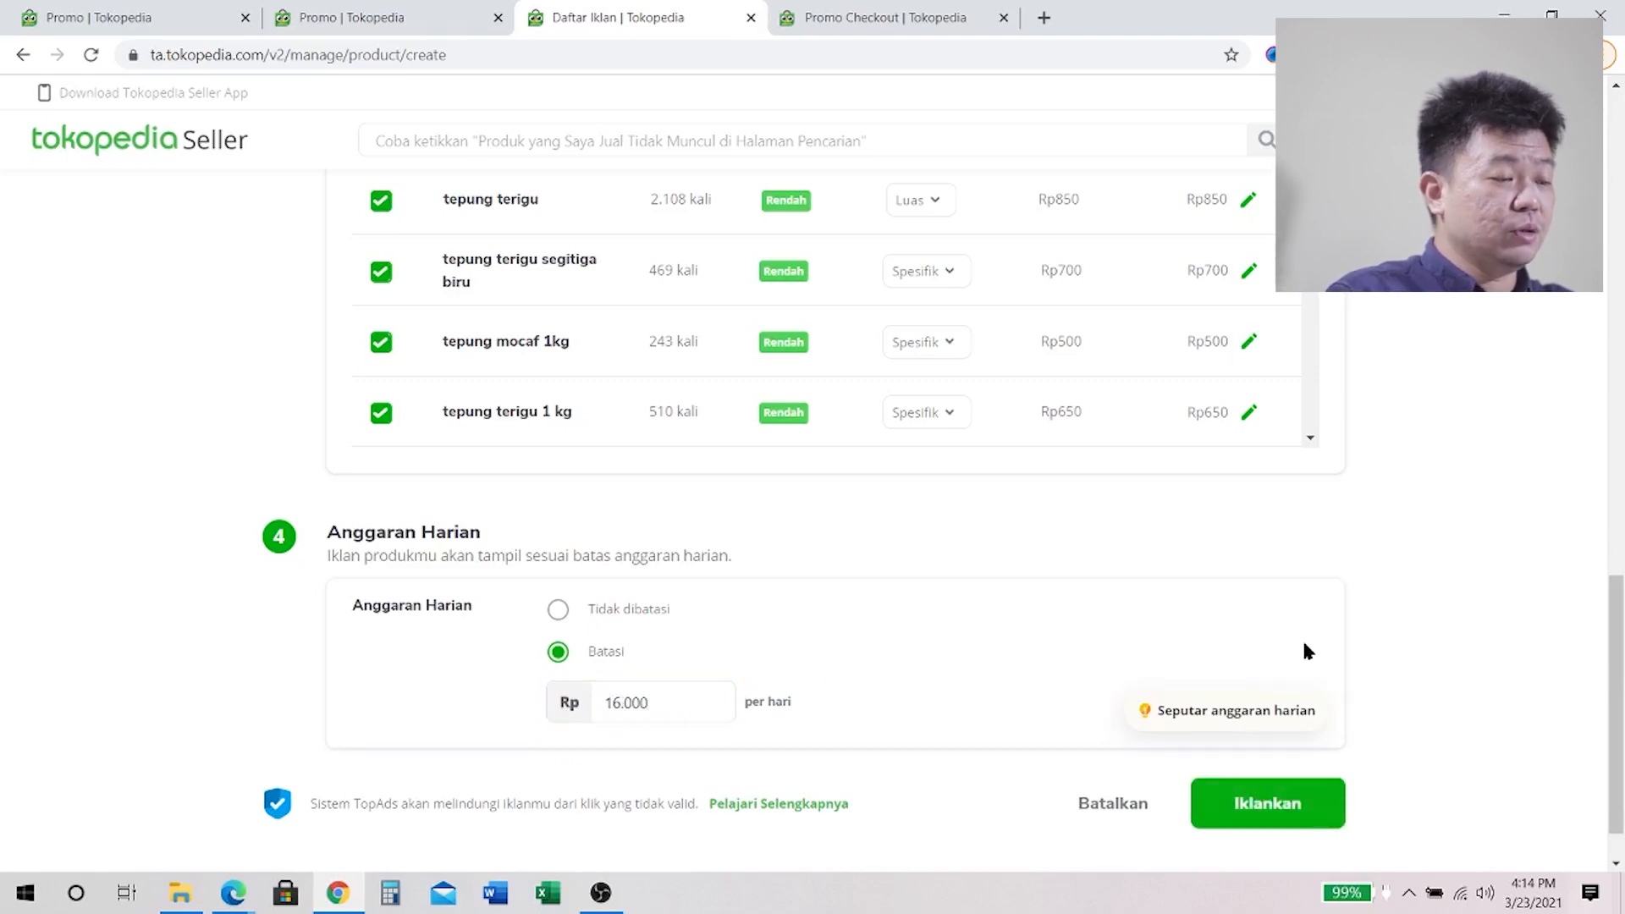
# - Check the completed ad form's cost per click, keywords and daily budget, and publish the ad
pyautogui.scroll(15, 1562, 643)
pyautogui.scroll(-10, 1567, 644)
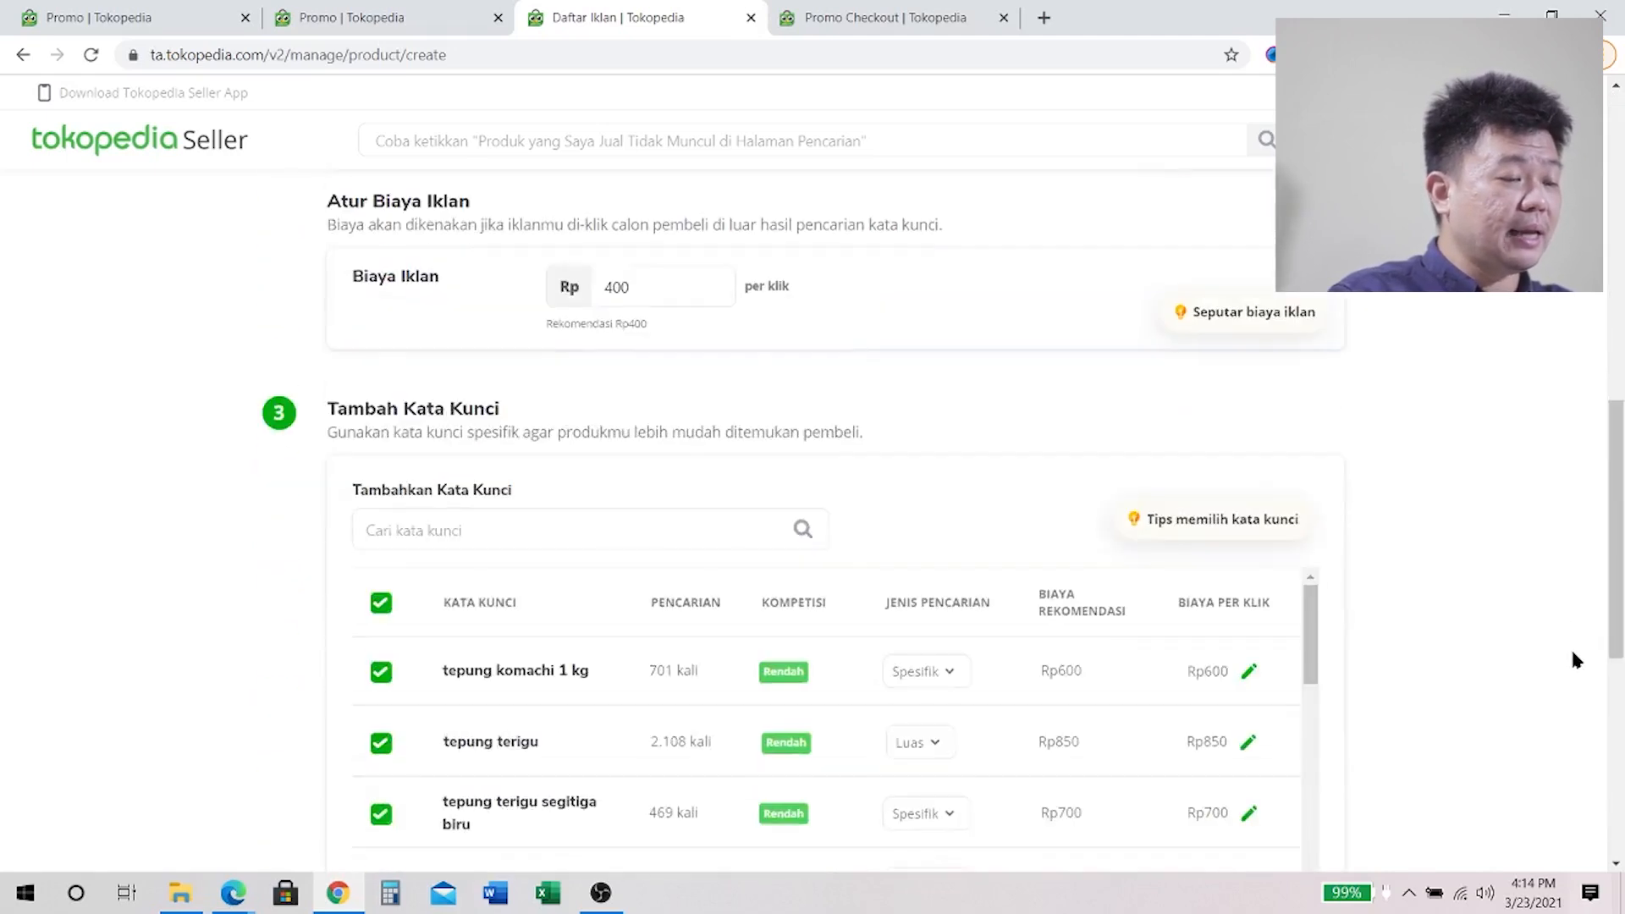
pyautogui.scroll(-7, 1574, 660)
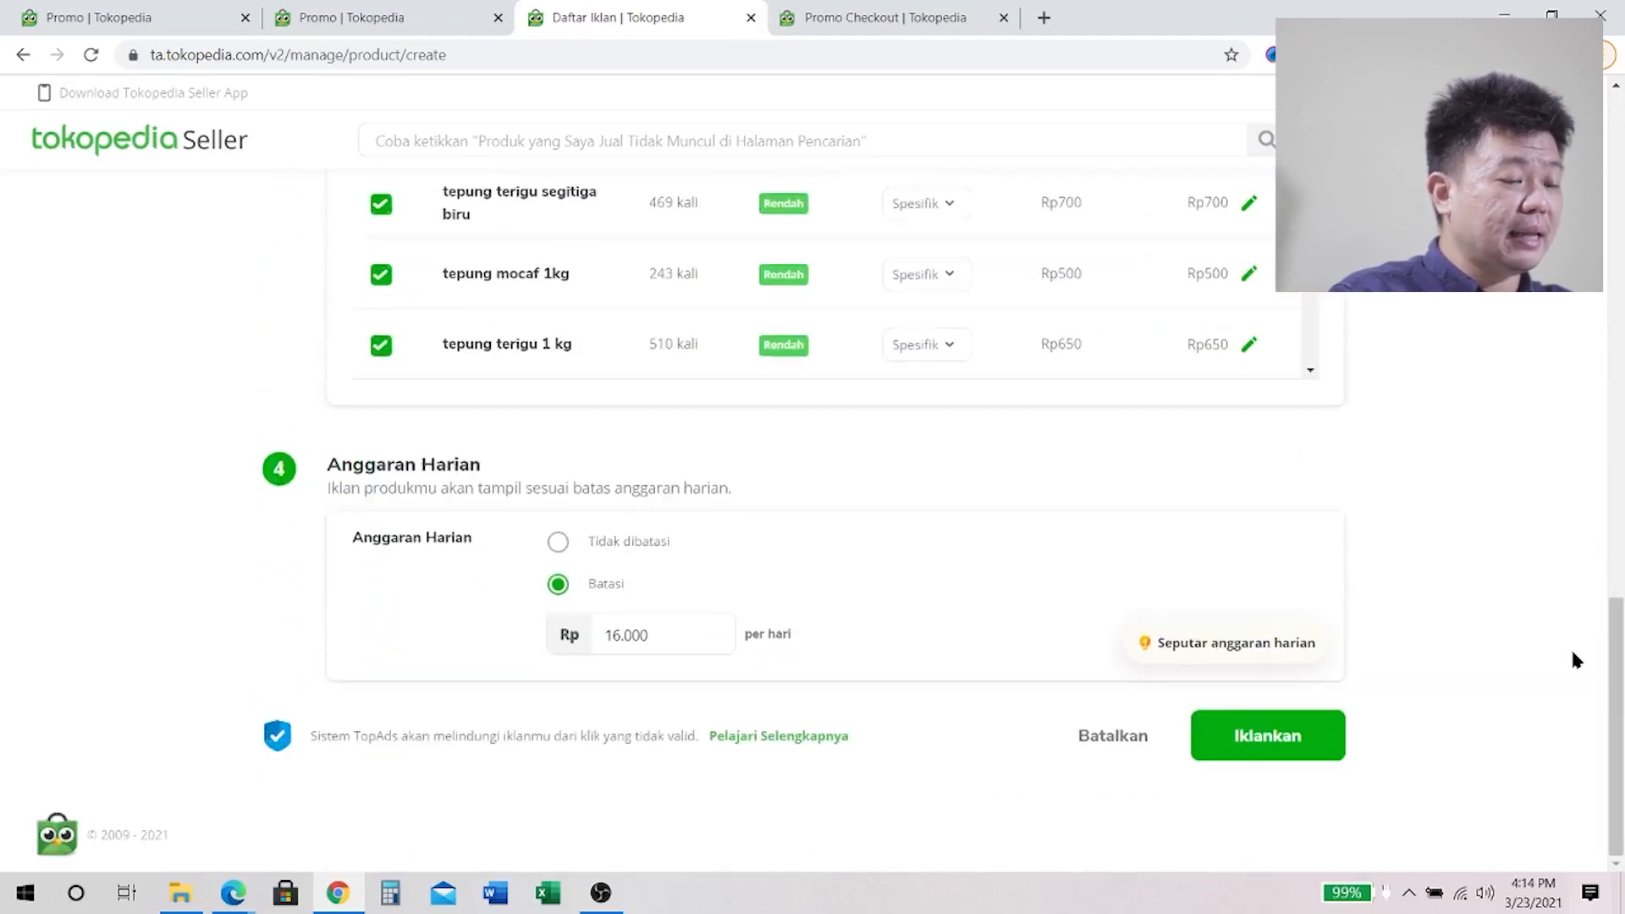
pyautogui.click(1301, 759)
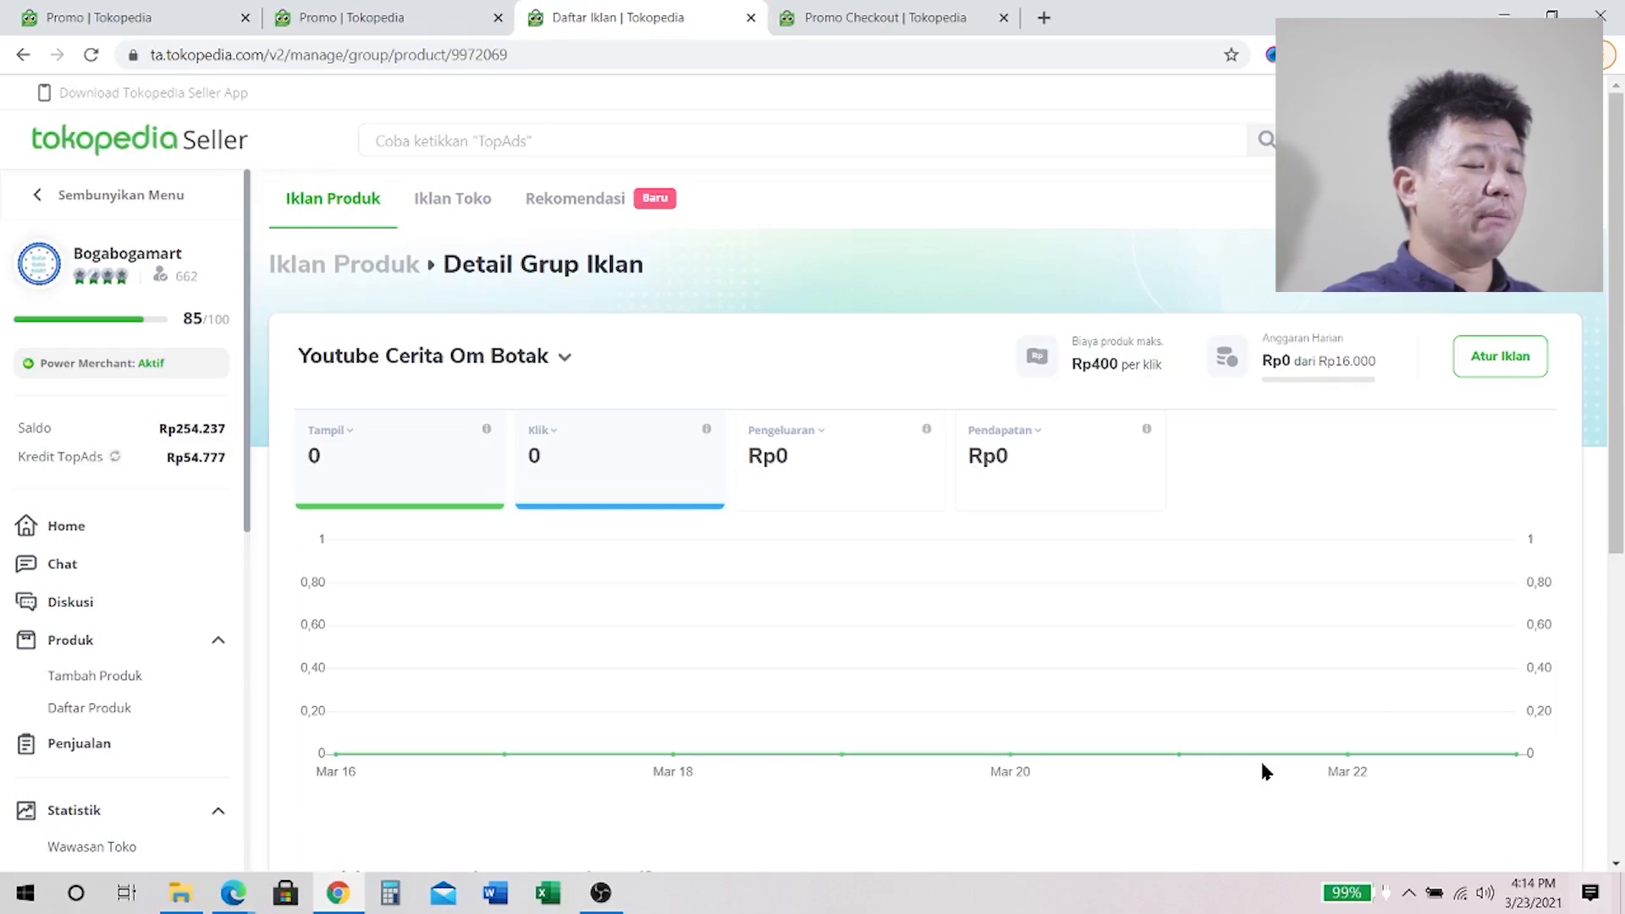
# - Return to the product ads overview and start creating an automatic product ad
pyautogui.moveTo(1257, 755)
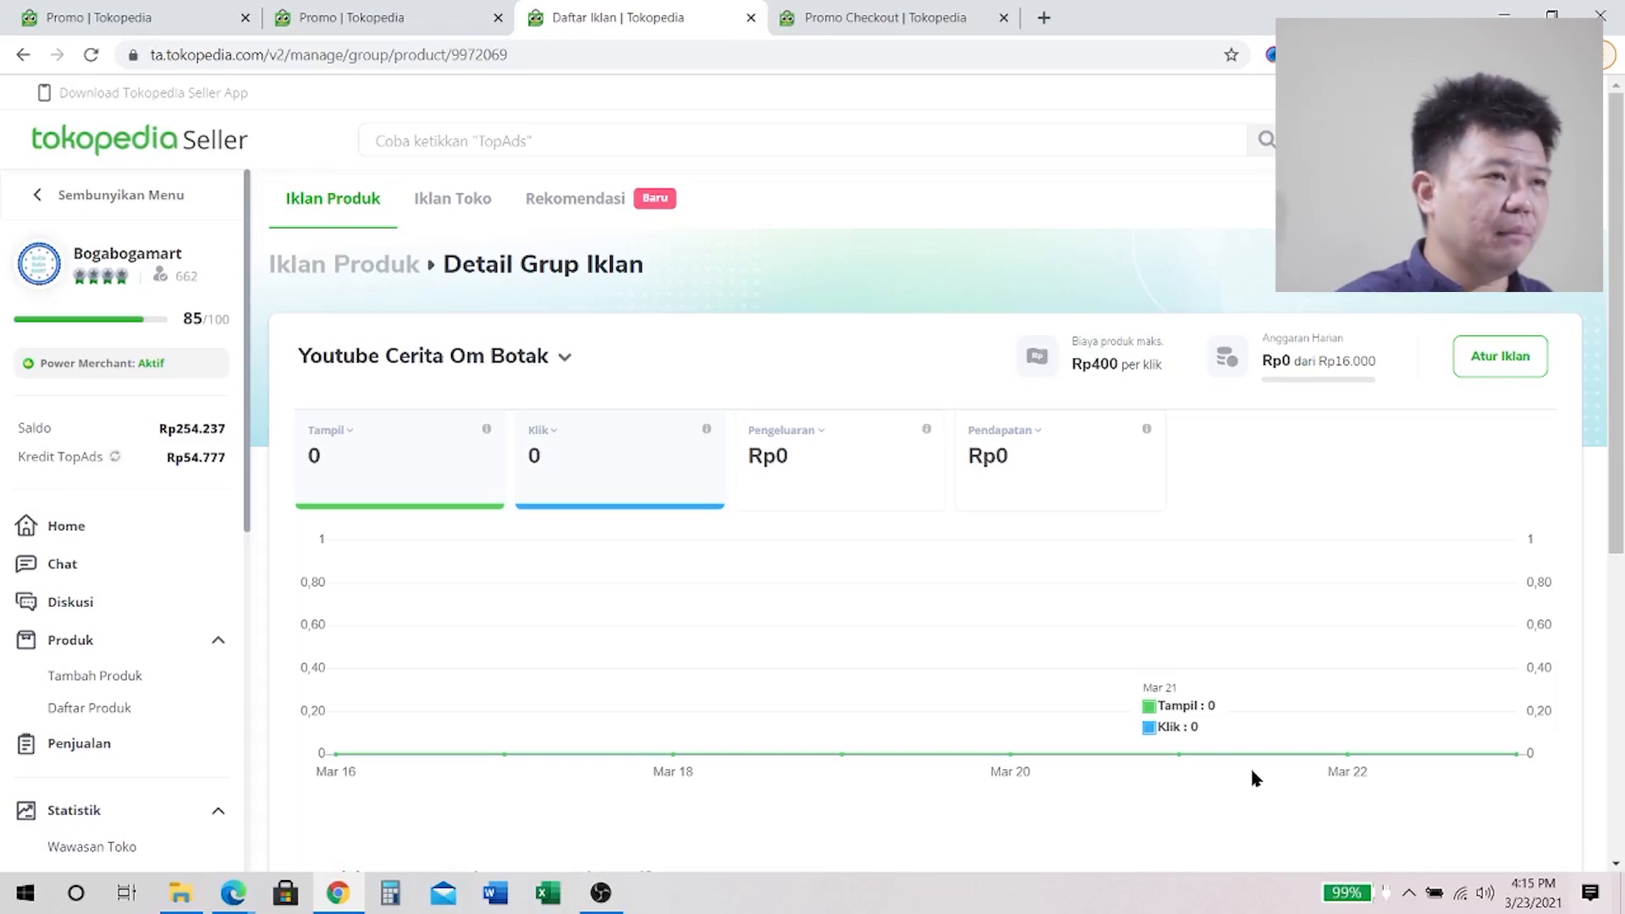
pyautogui.moveTo(1622, 385); pyautogui.dragTo(1616, 305)
pyautogui.click(359, 206)
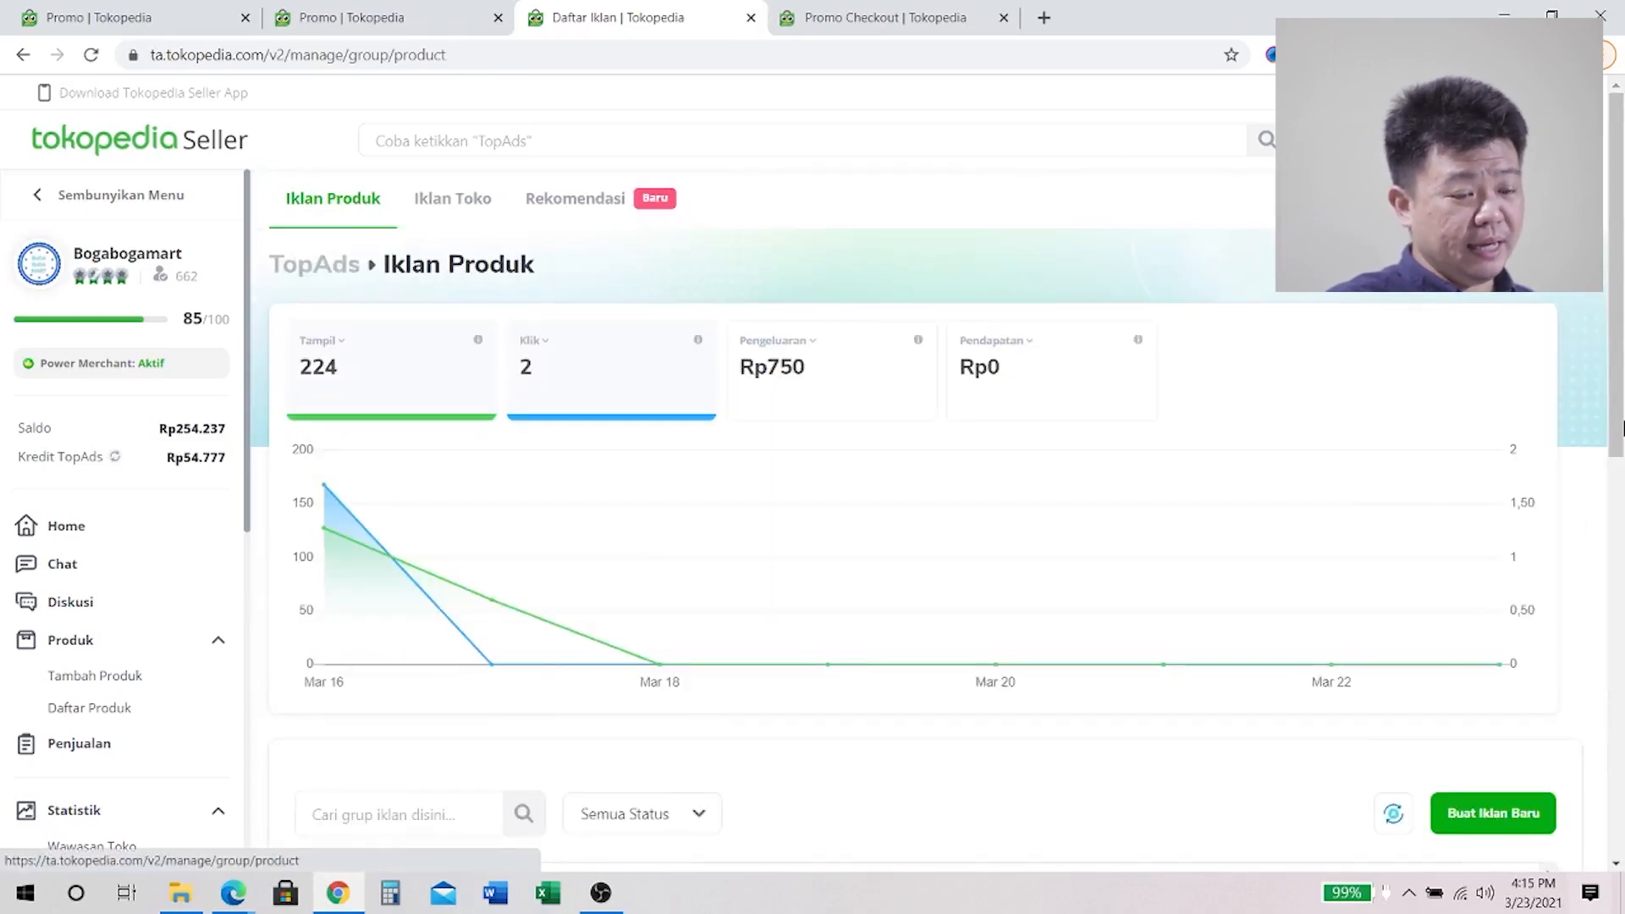
pyautogui.moveTo(1620, 381); pyautogui.dragTo(1616, 519)
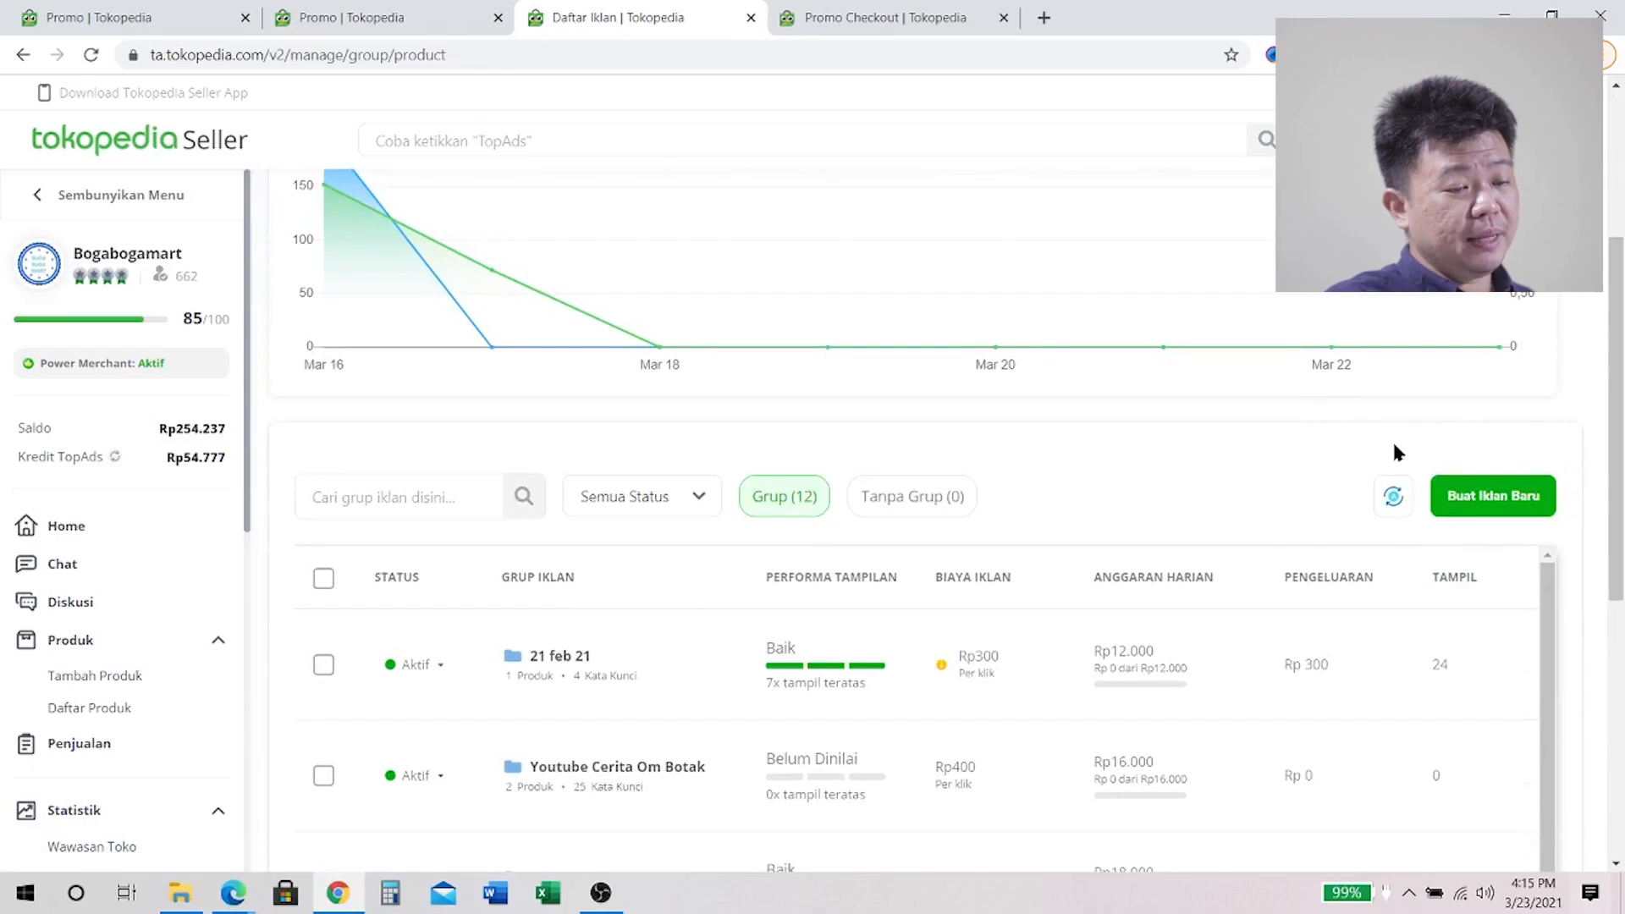
pyautogui.click(1405, 506)
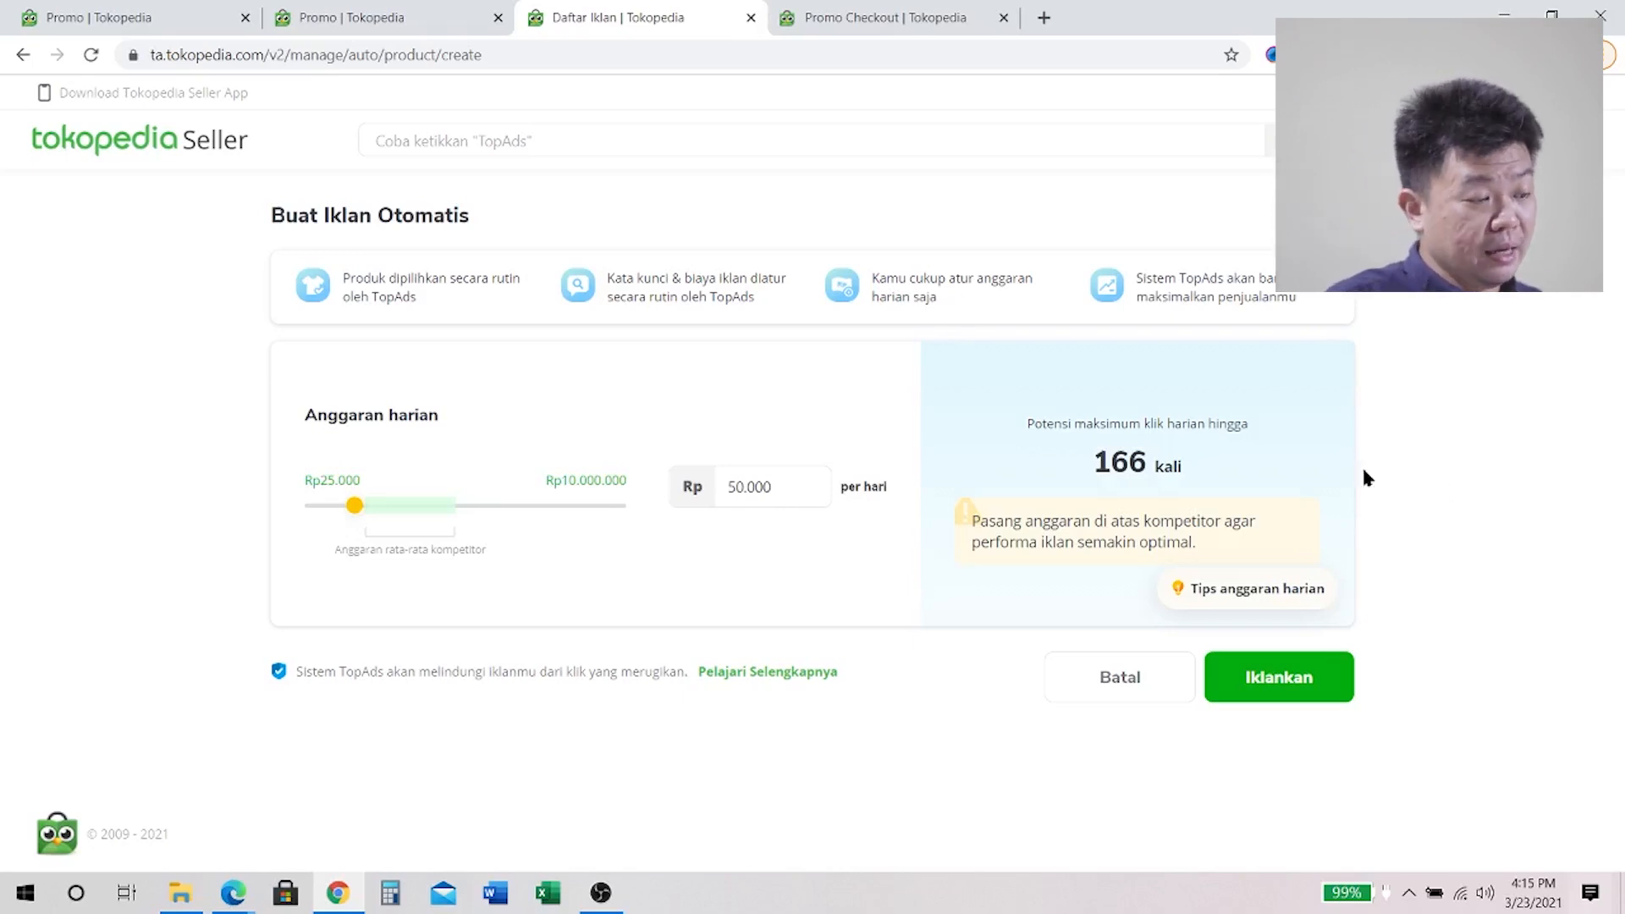
# - Set the automatic ad's daily budget to Rp25.000 per day
pyautogui.moveTo(362, 508); pyautogui.dragTo(302, 510)
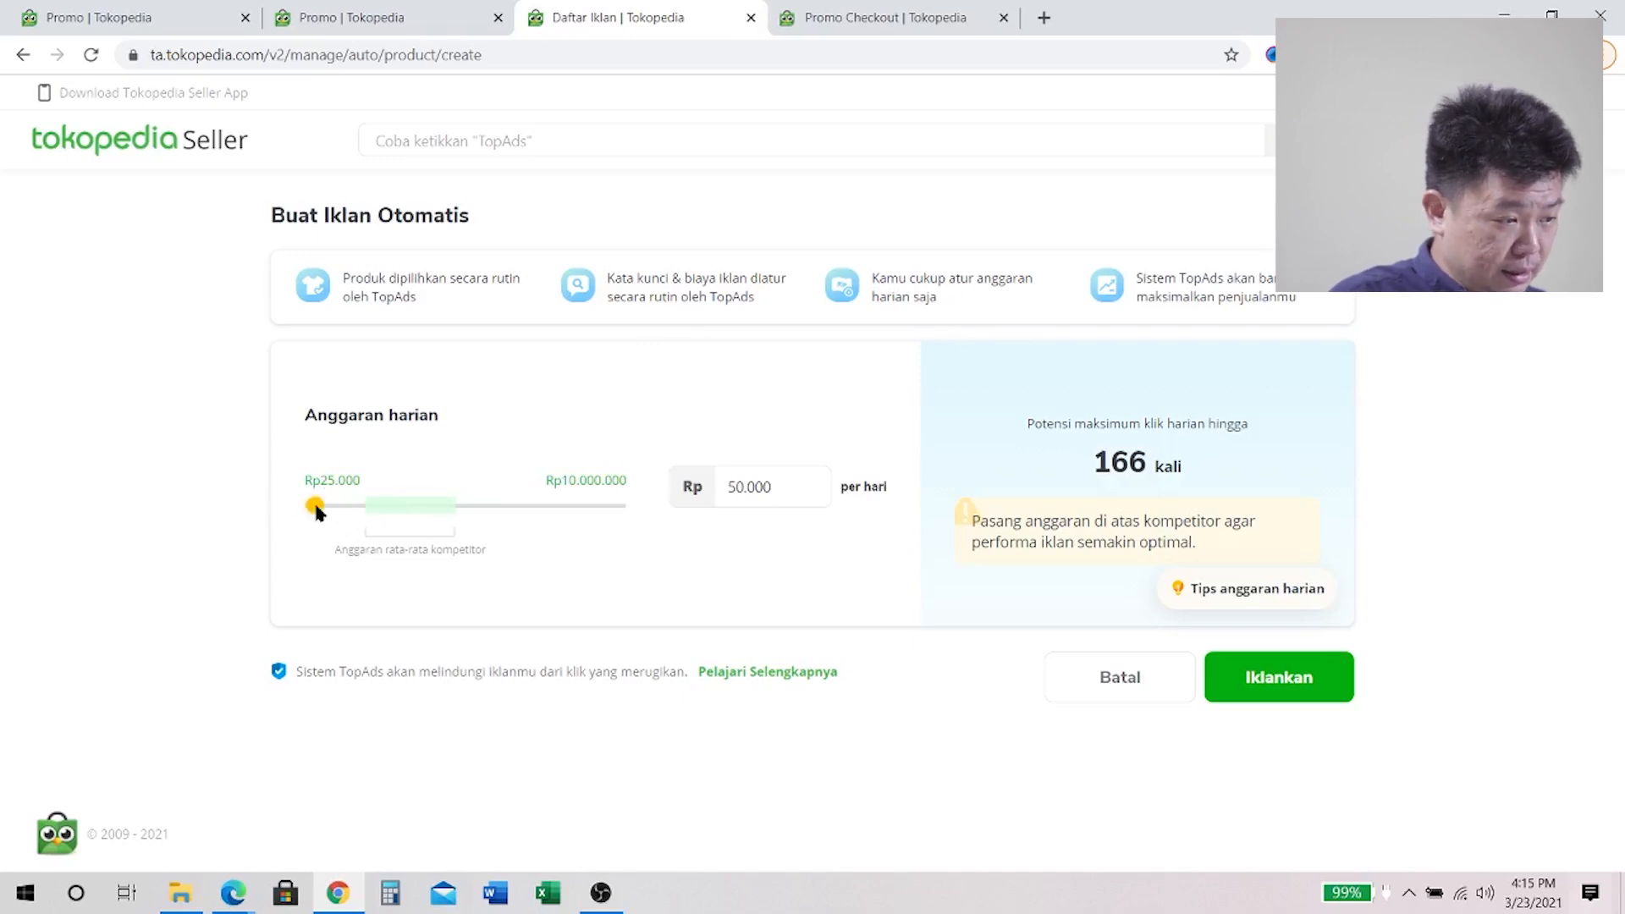
pyautogui.moveTo(316, 507); pyautogui.dragTo(789, 476)
pyautogui.doubleClick(789, 477)
pyautogui.write('500')
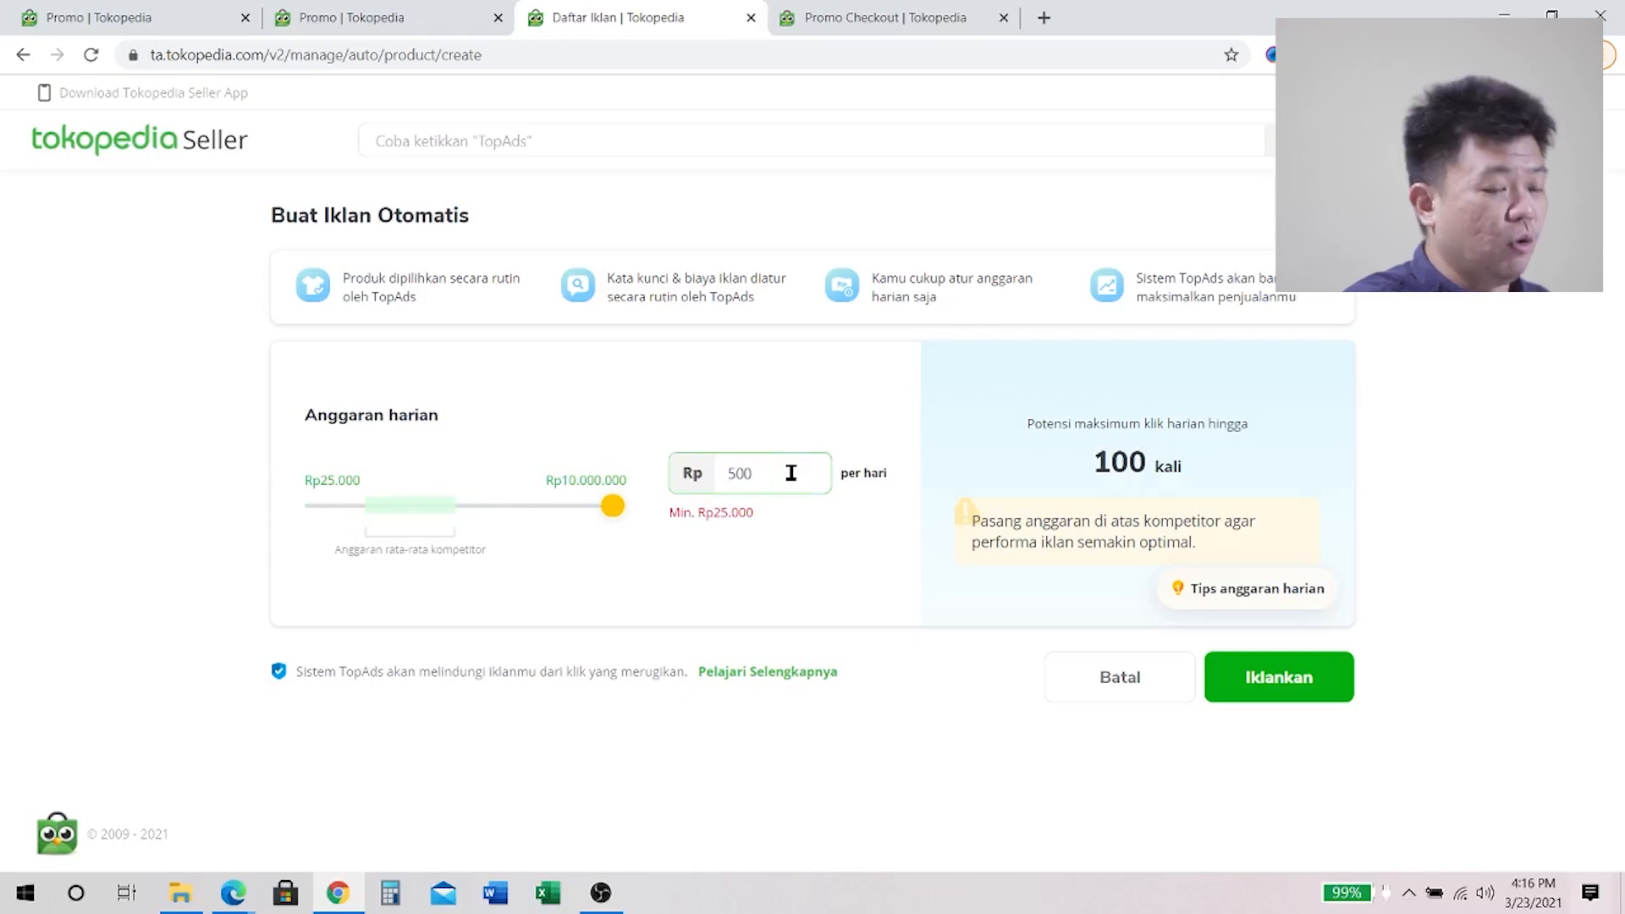
pyautogui.press('BackSpace')
pyautogui.press('BackSpace')
pyautogui.write('25000')
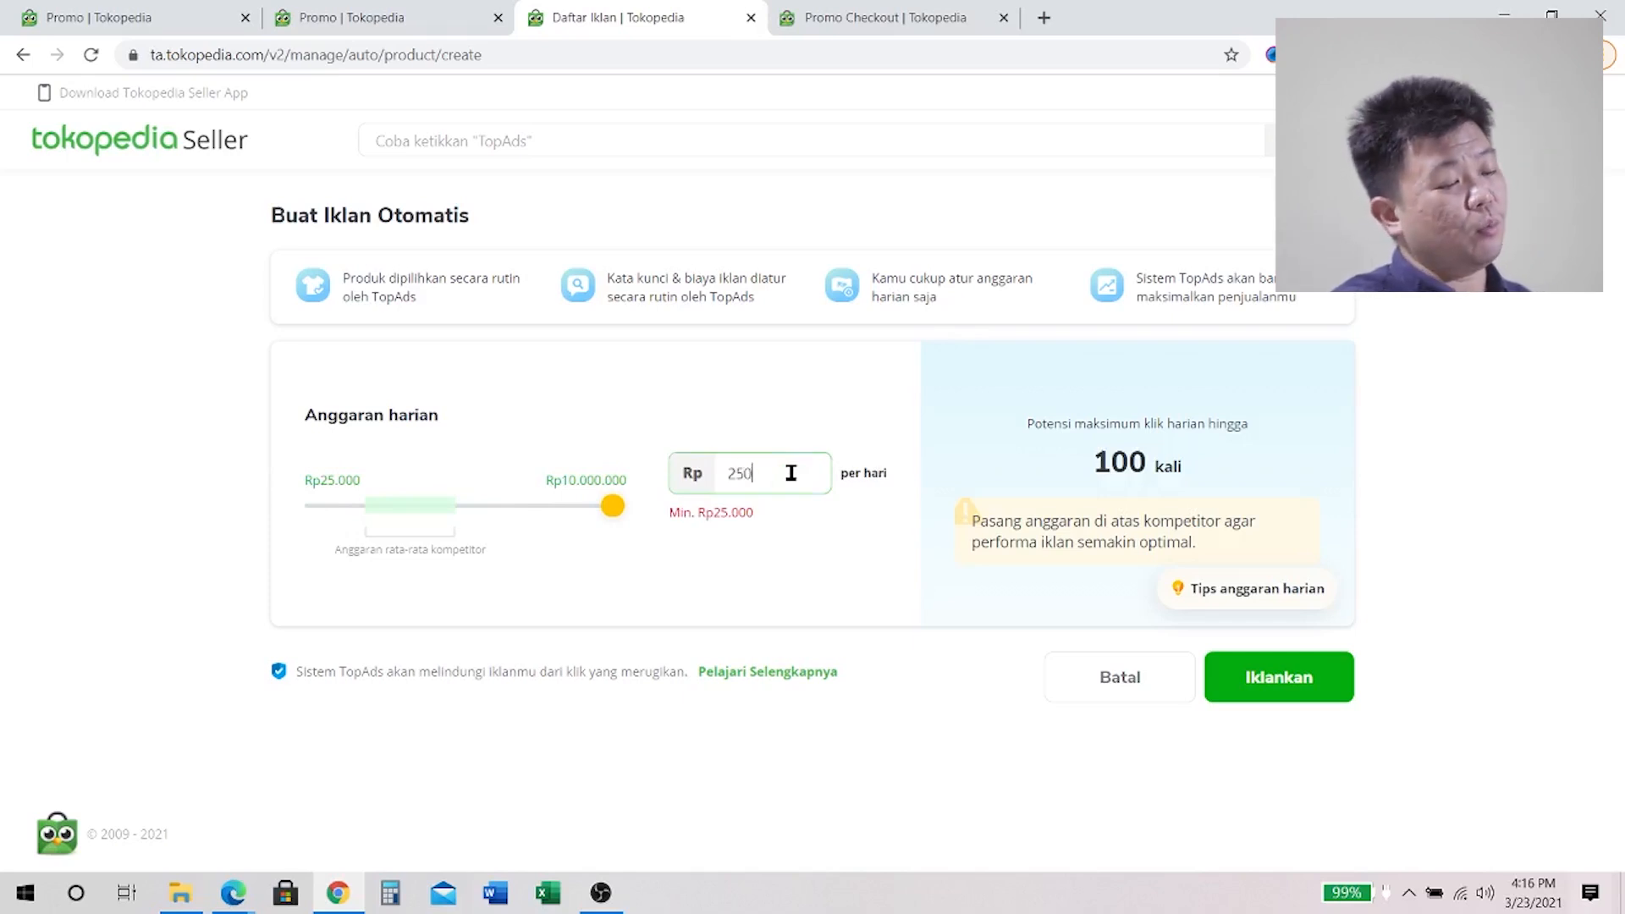